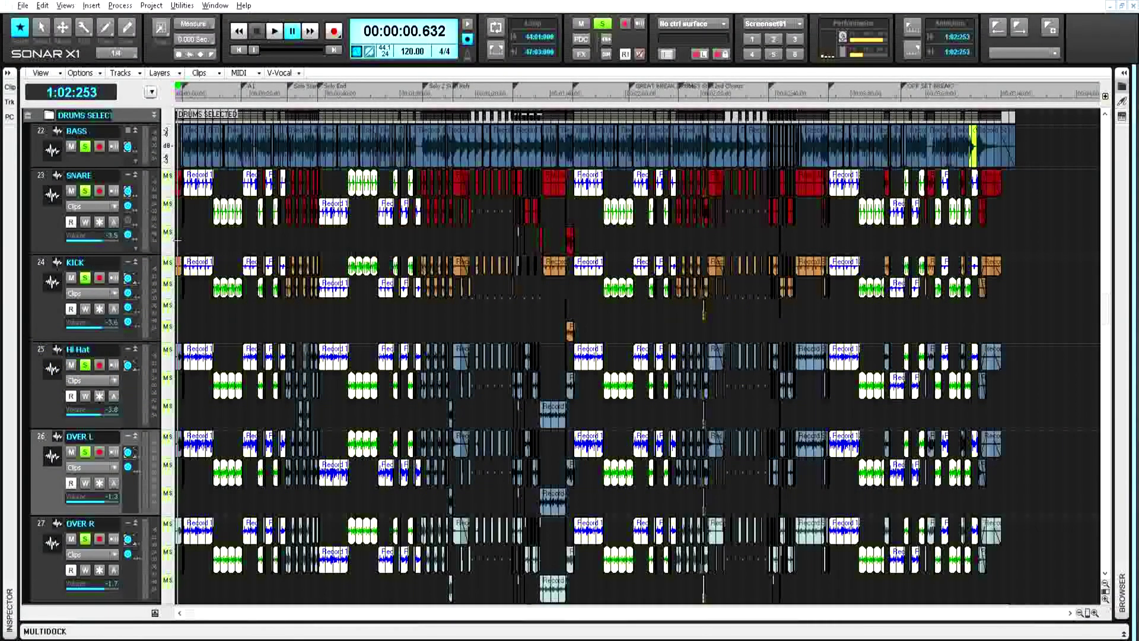
- Export the whole drum folder as audio and dismiss the resulting mixdown error
left_click(37, 115)
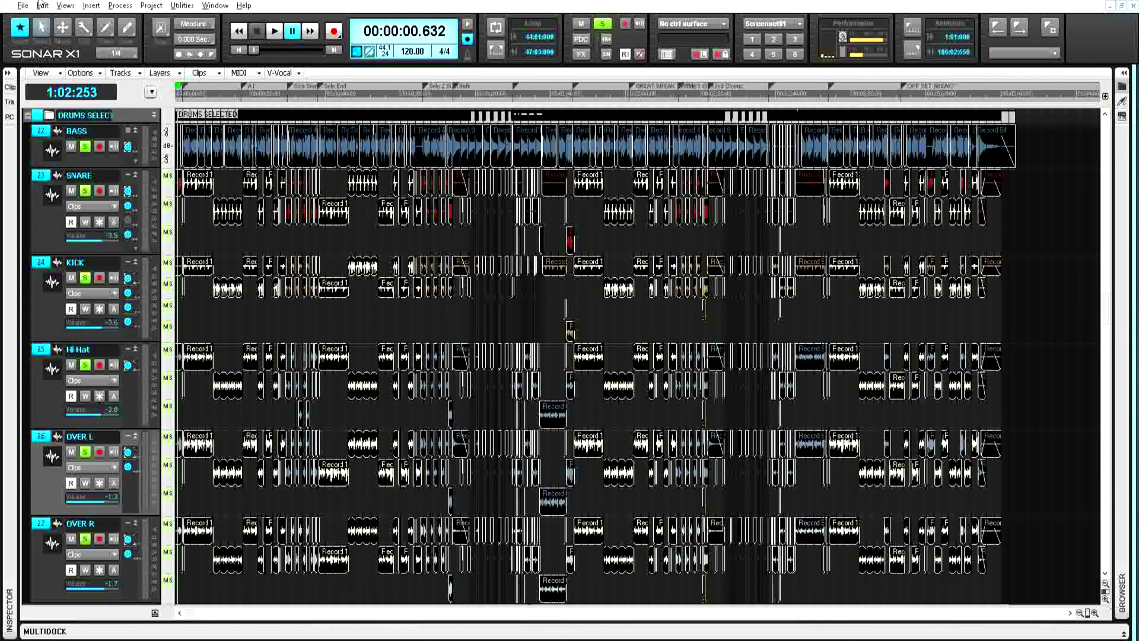
left_click(27, 9)
mouse_move(72, 122)
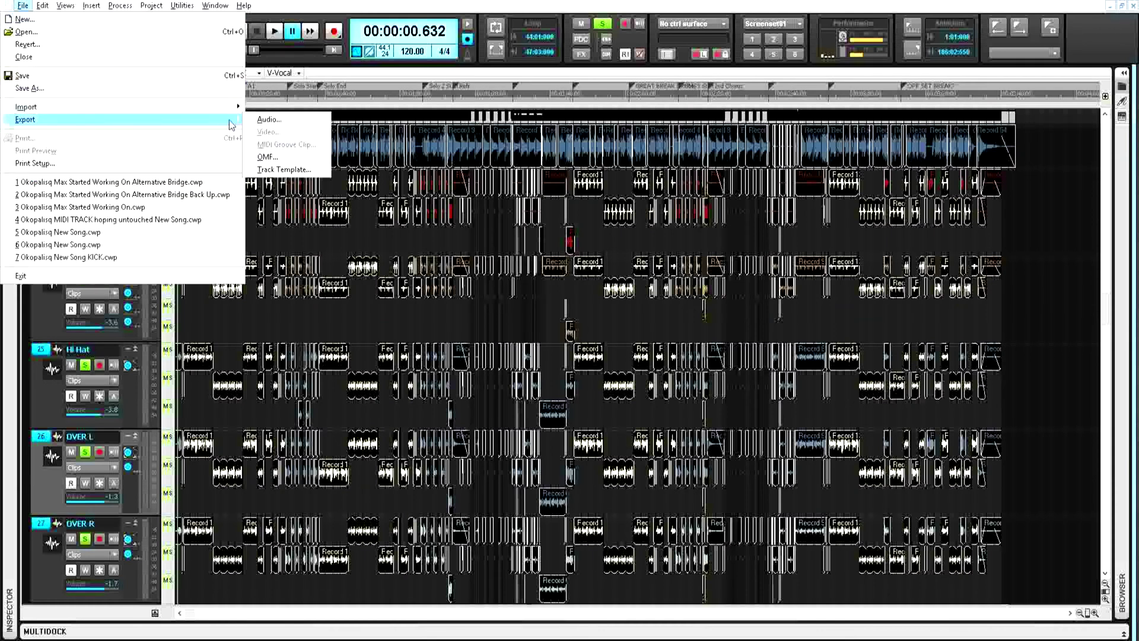
left_click(249, 120)
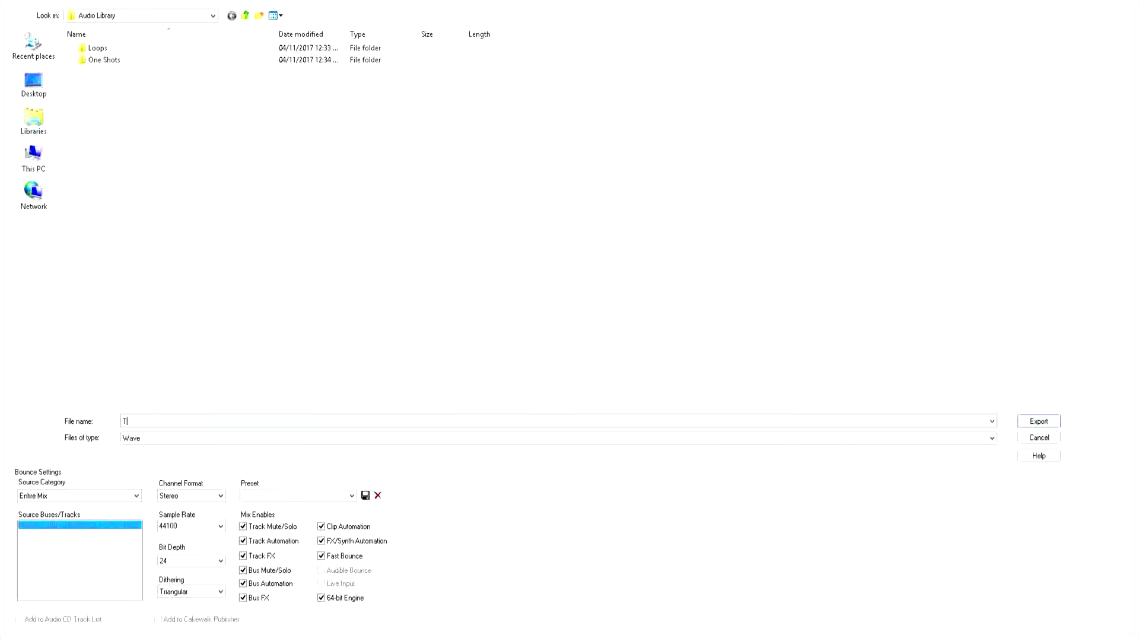
key("Return")
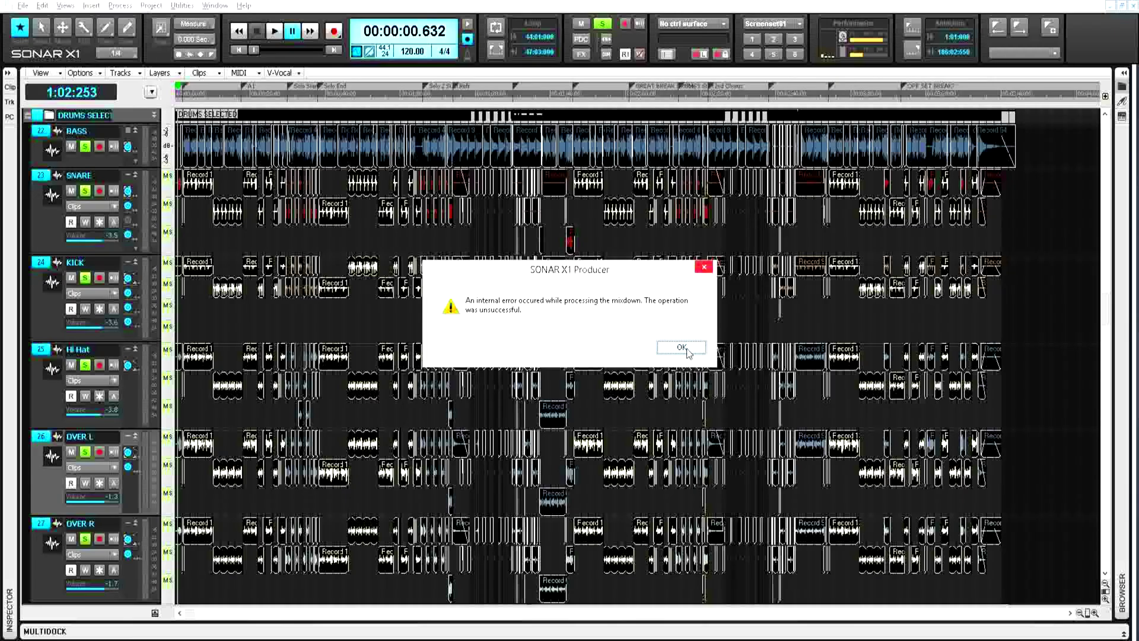
left_click(1005, 444)
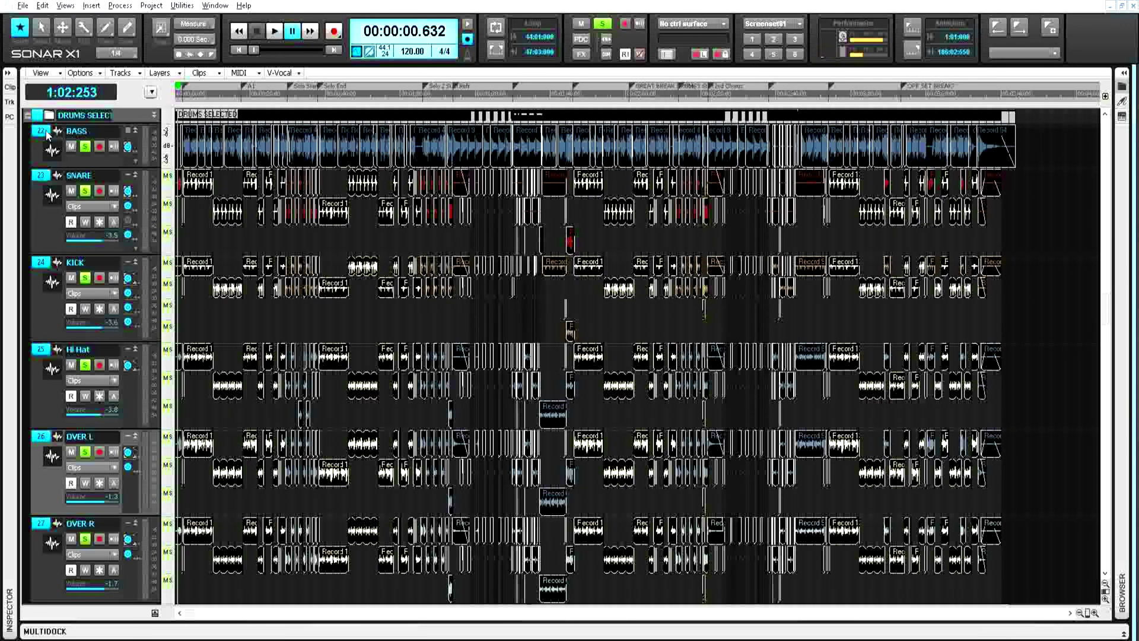
- Export the BASS track clips as audio and dismiss the mixdown error
left_click(48, 134)
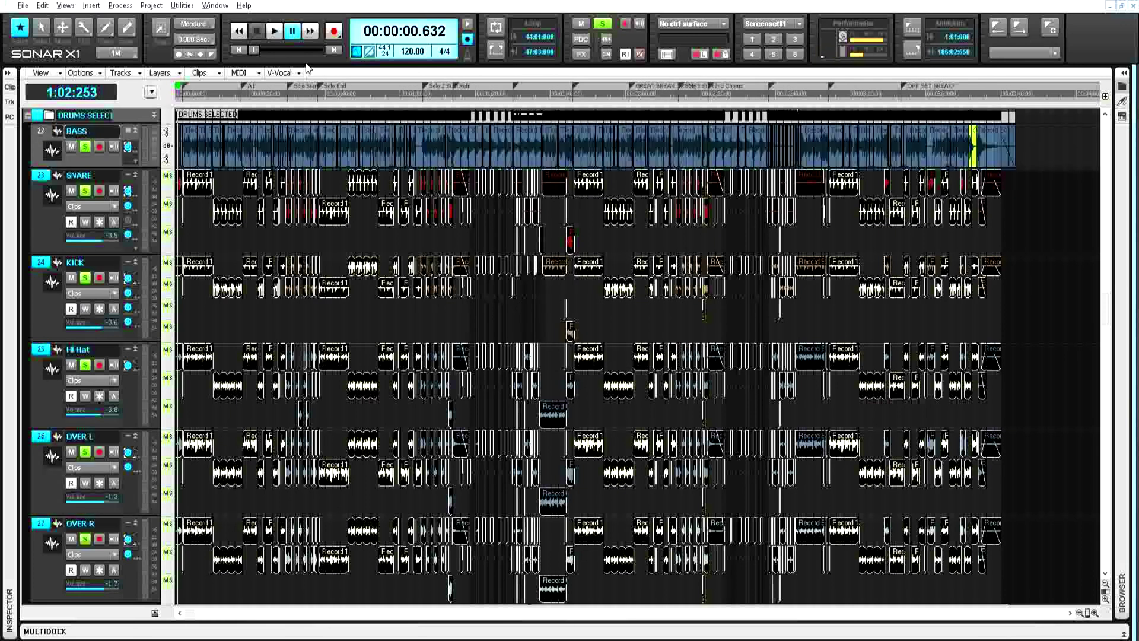
left_click(24, 6)
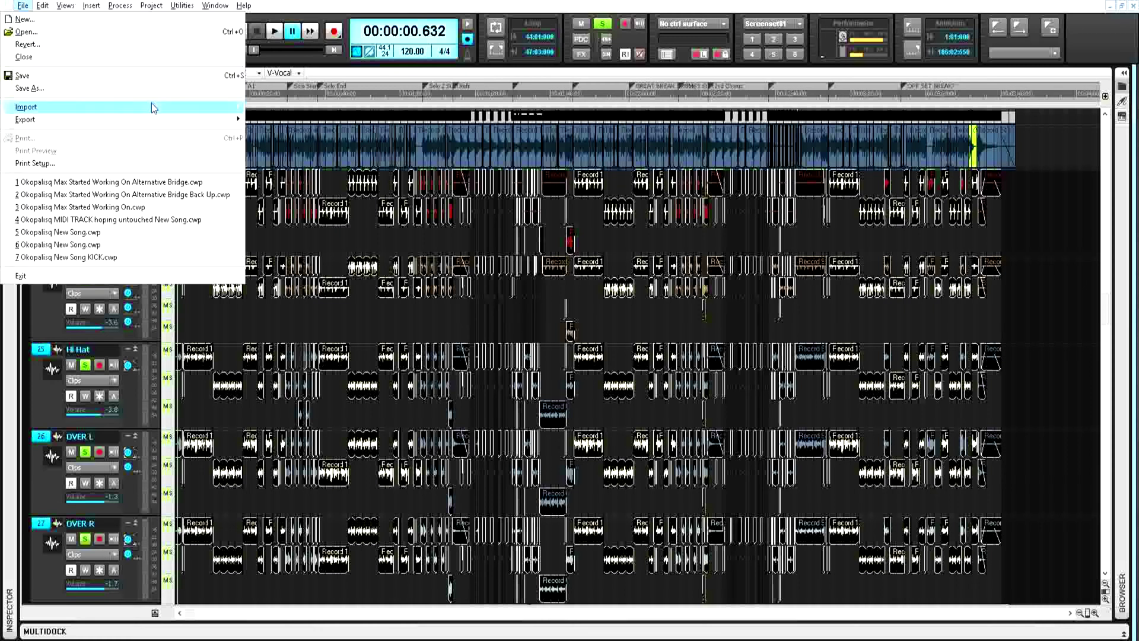
mouse_move(154, 119)
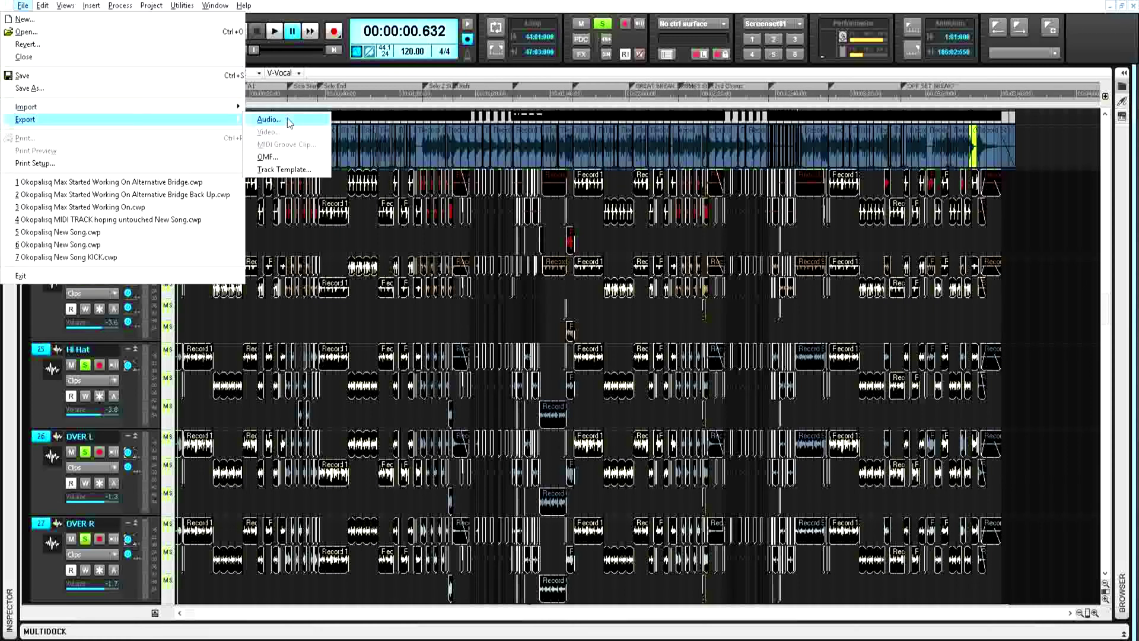
left_click(288, 120)
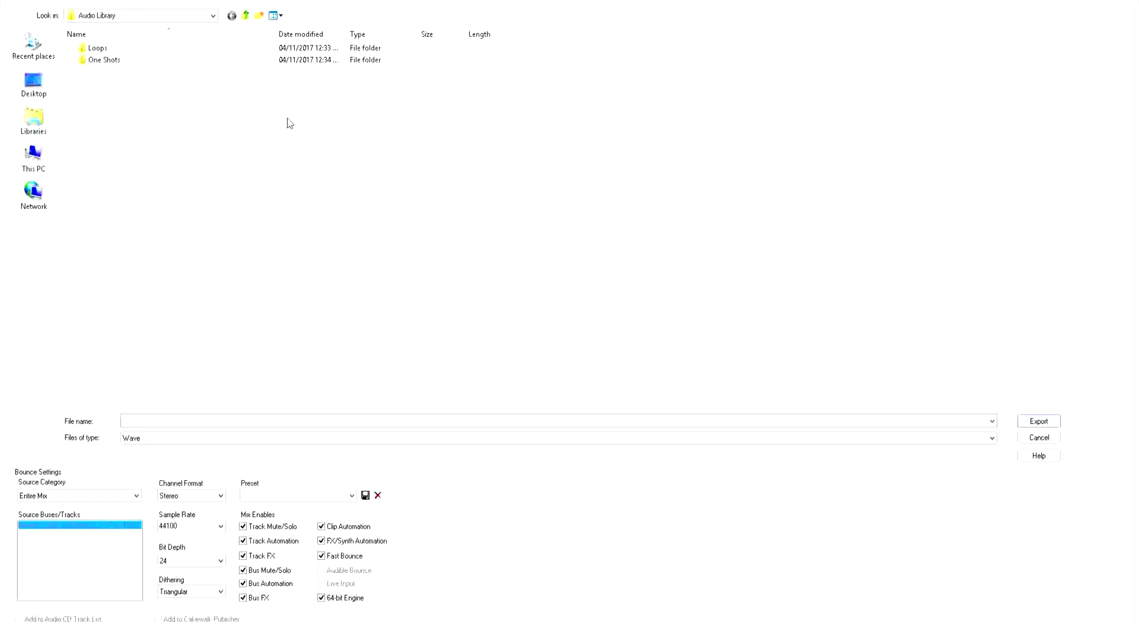
key("Return")
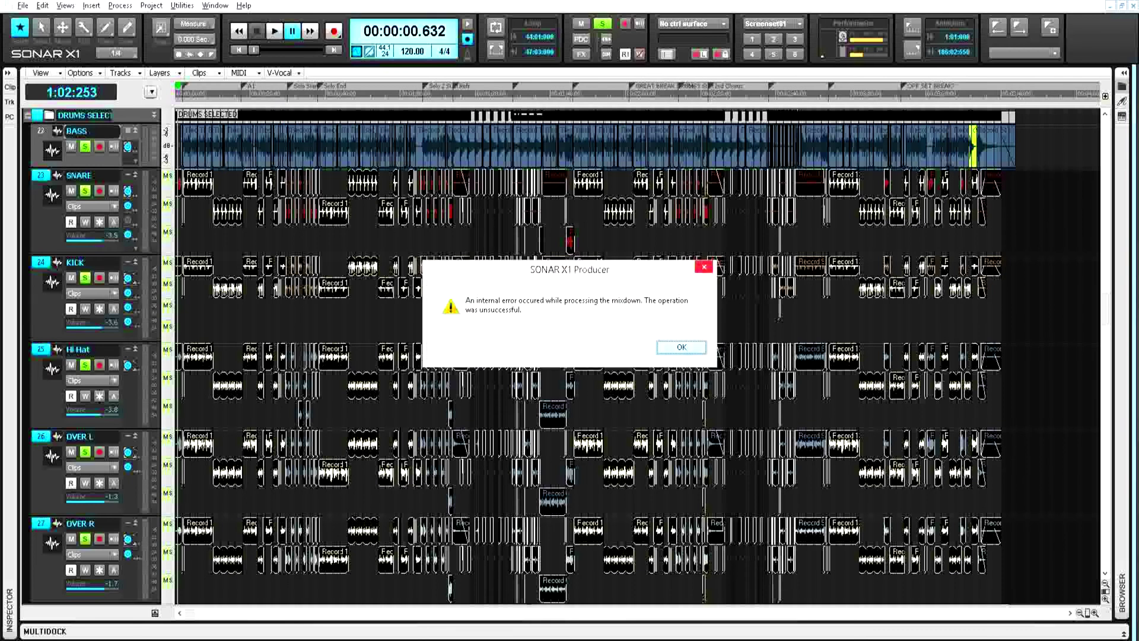
key("Return")
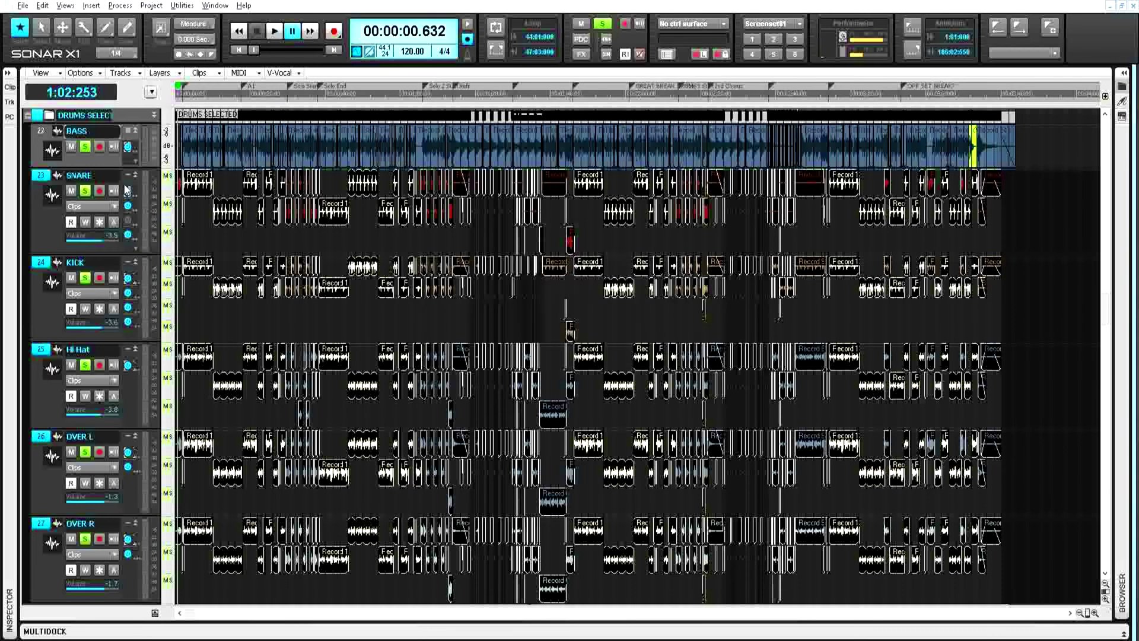
- Export the SNARE track as TEST and dismiss the mixdown error that follows
left_click(40, 176)
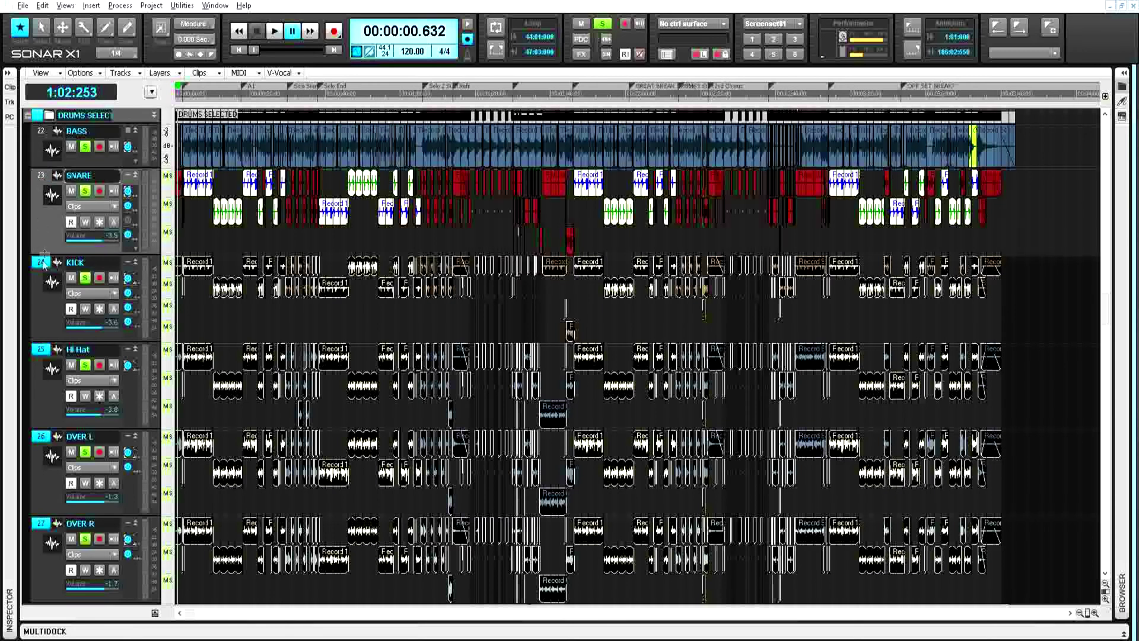
left_click(22, 6)
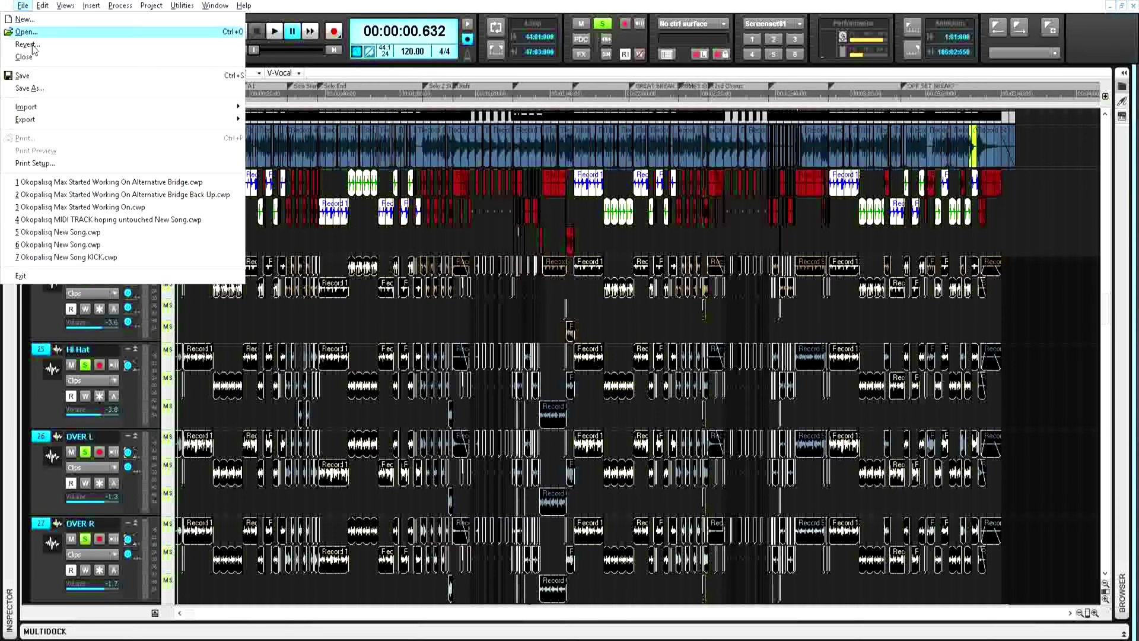
mouse_move(193, 119)
left_click(270, 118)
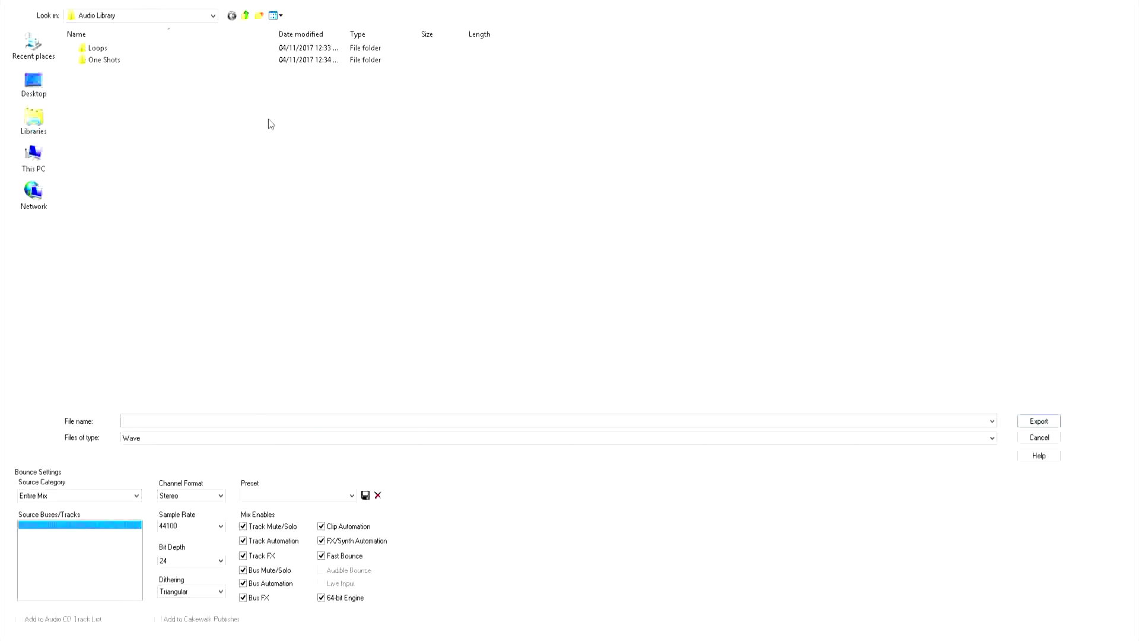
type("TEST")
key("Return")
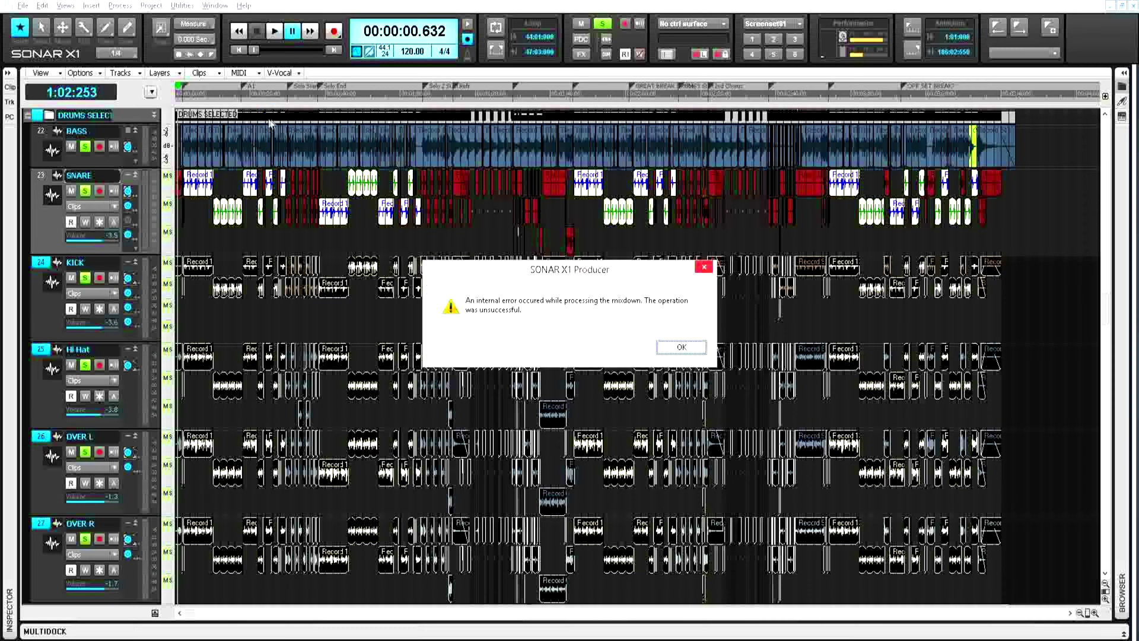
left_click(681, 347)
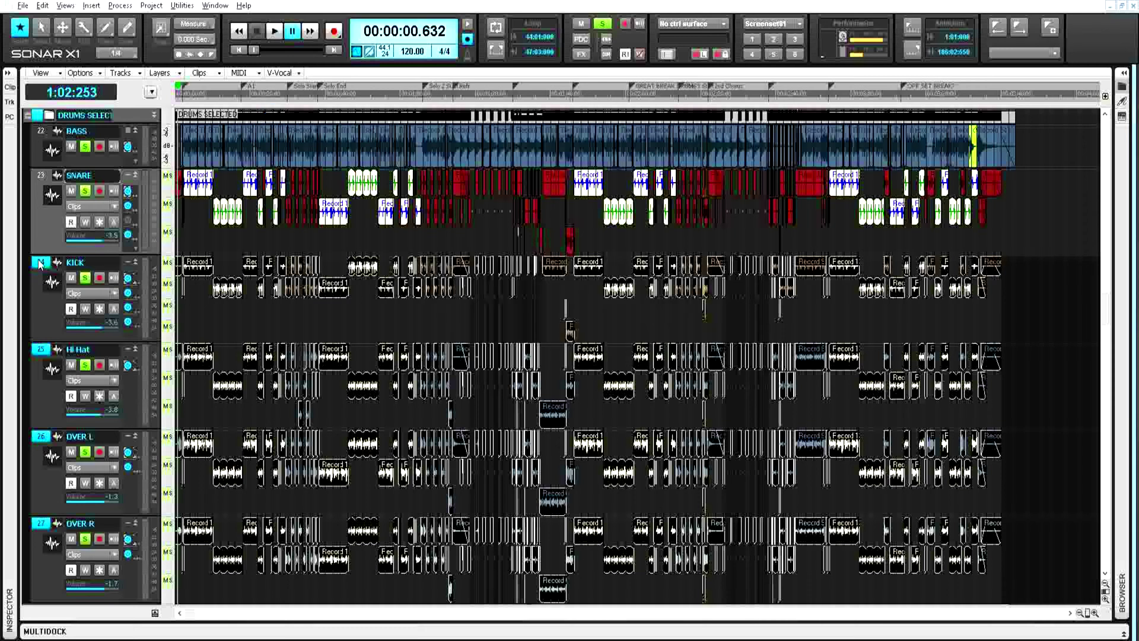
- Export the KICK track as audio and dismiss the mixdown error
left_click(40, 264, "ctrl")
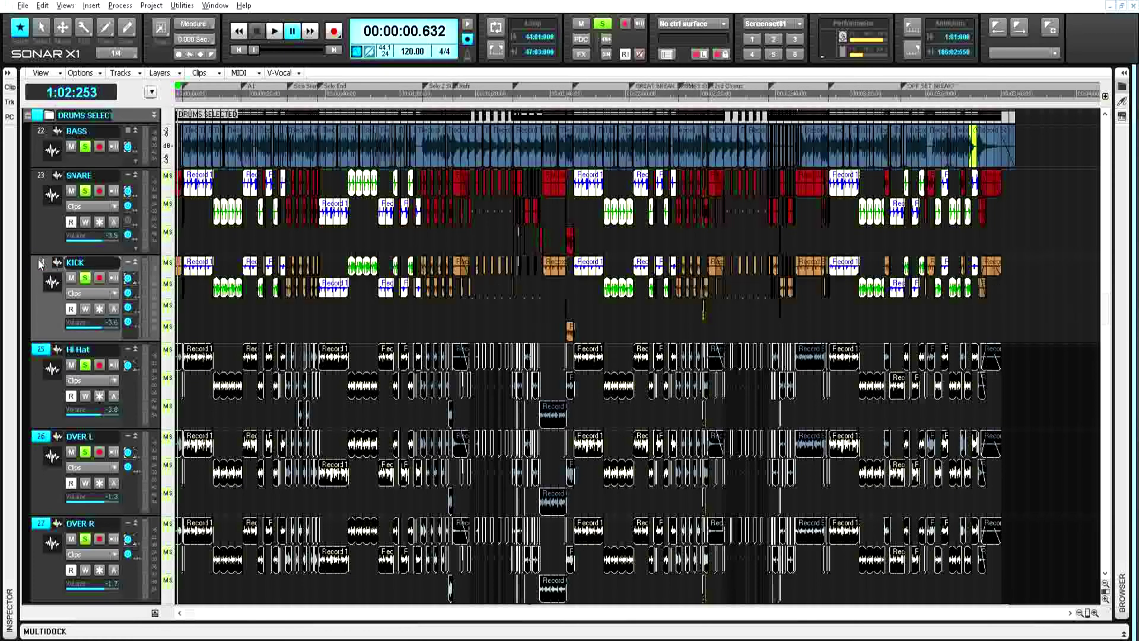
left_click(23, 6)
left_click(254, 120)
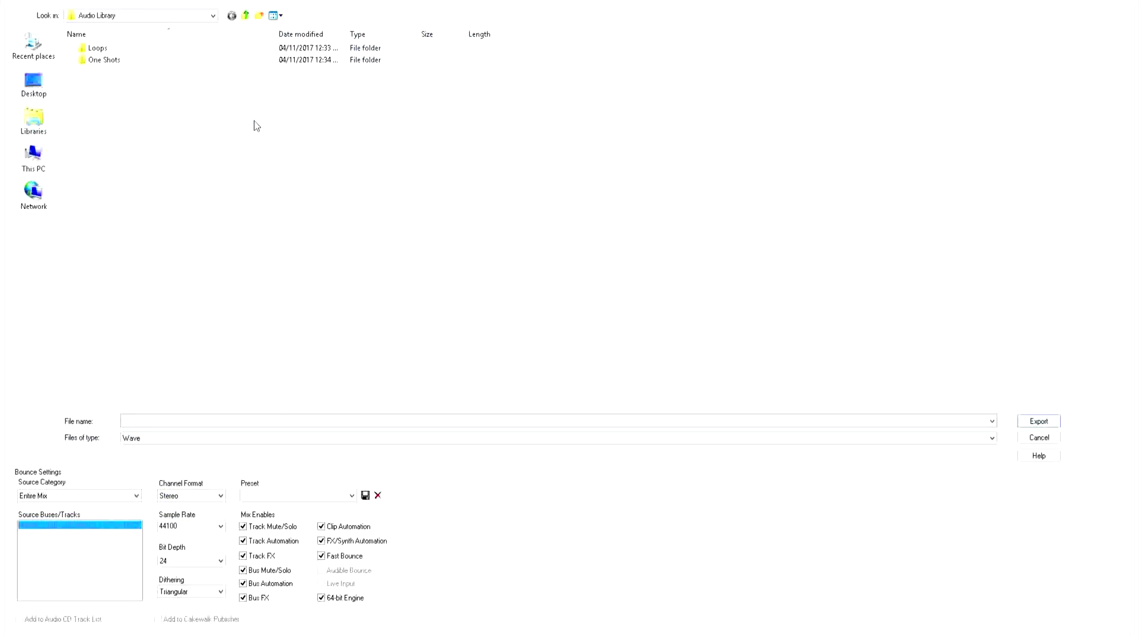
key("Return")
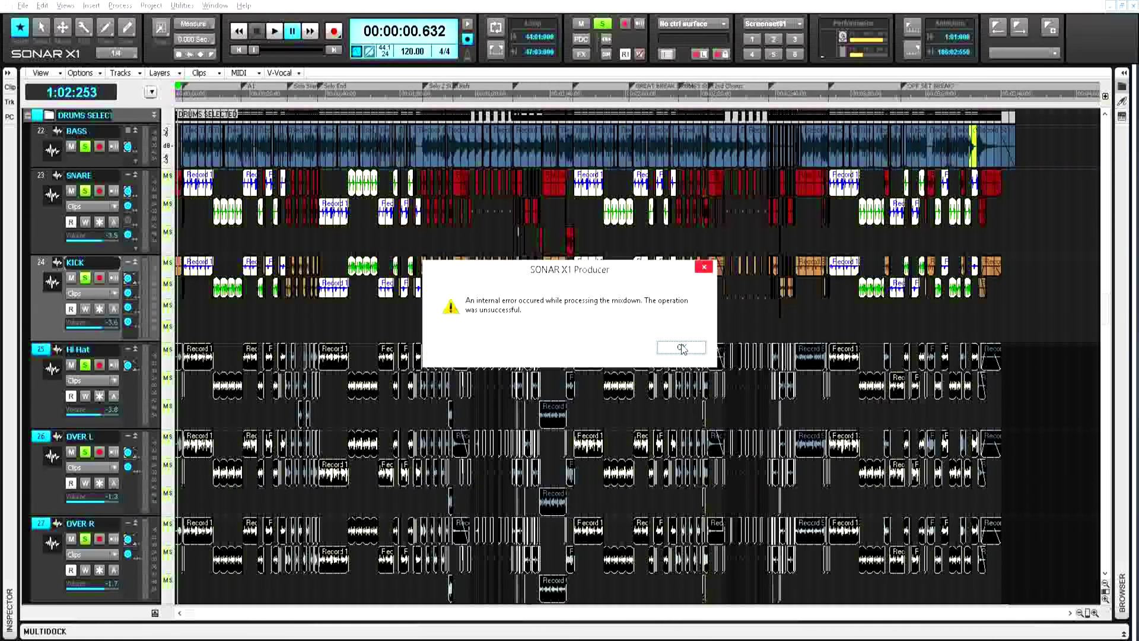
left_click(681, 348)
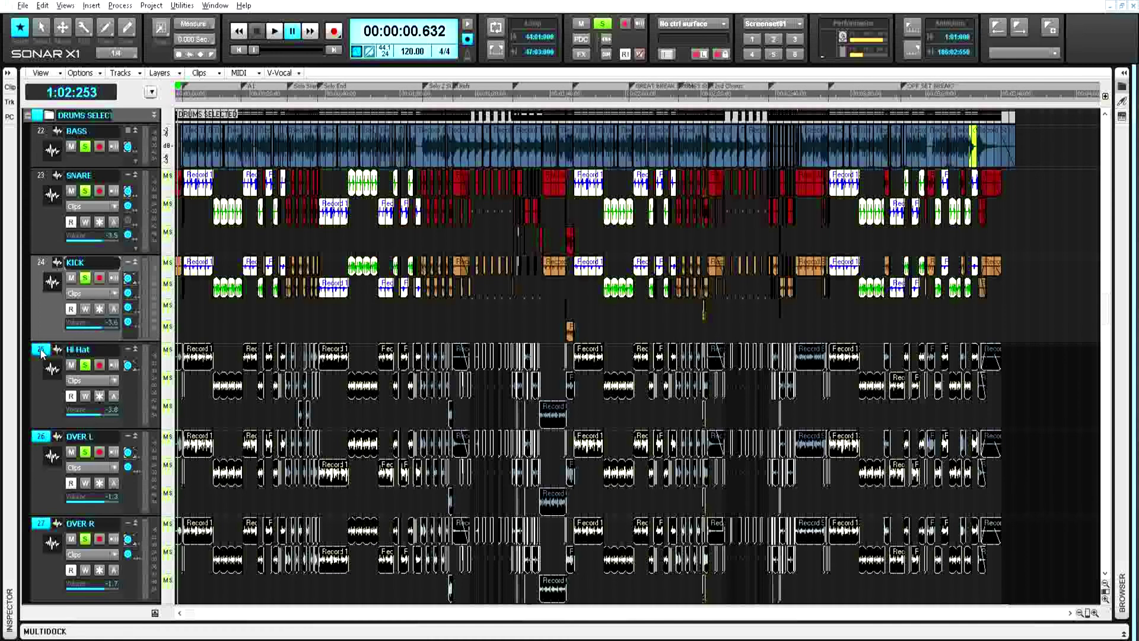
- Export the Hi Hat track as a file named 'Hi Hat'
left_click(40, 353)
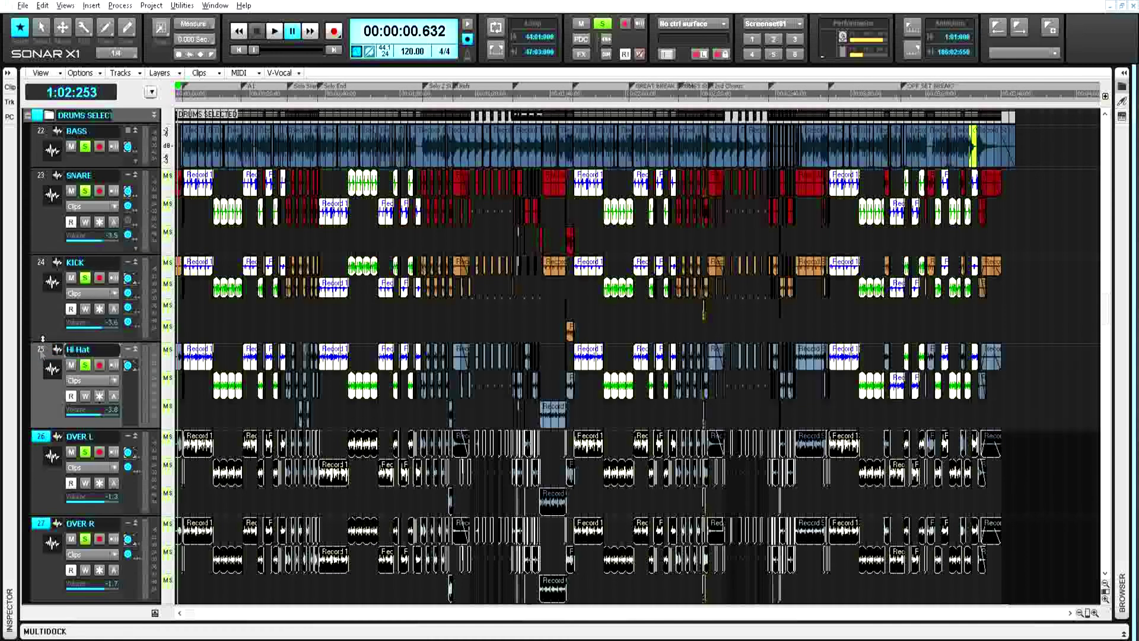
left_click(23, 6)
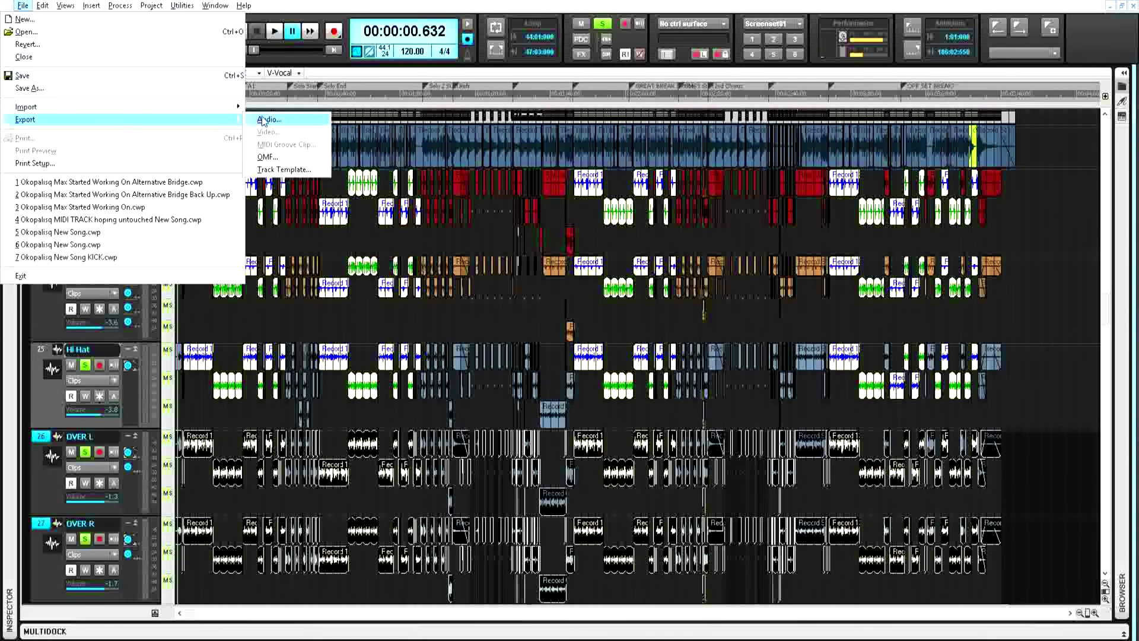
left_click(261, 119)
type("Hi Hat")
key("Return")
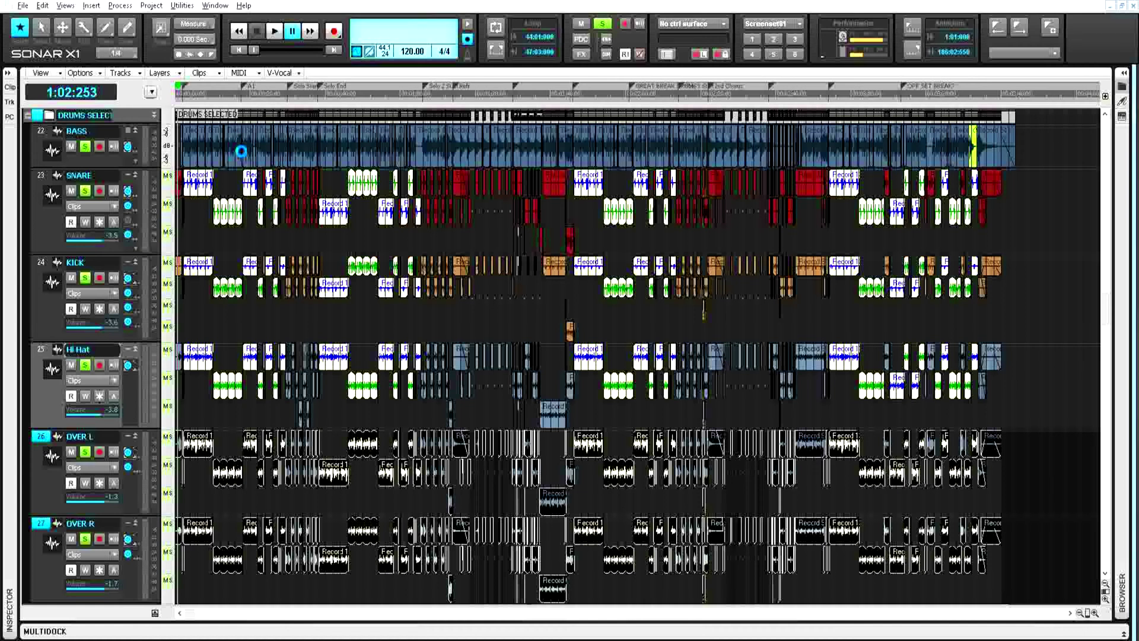
- With BASS selected, export audio over the existing TEST.wav, confirming the overwrite
left_click(40, 136)
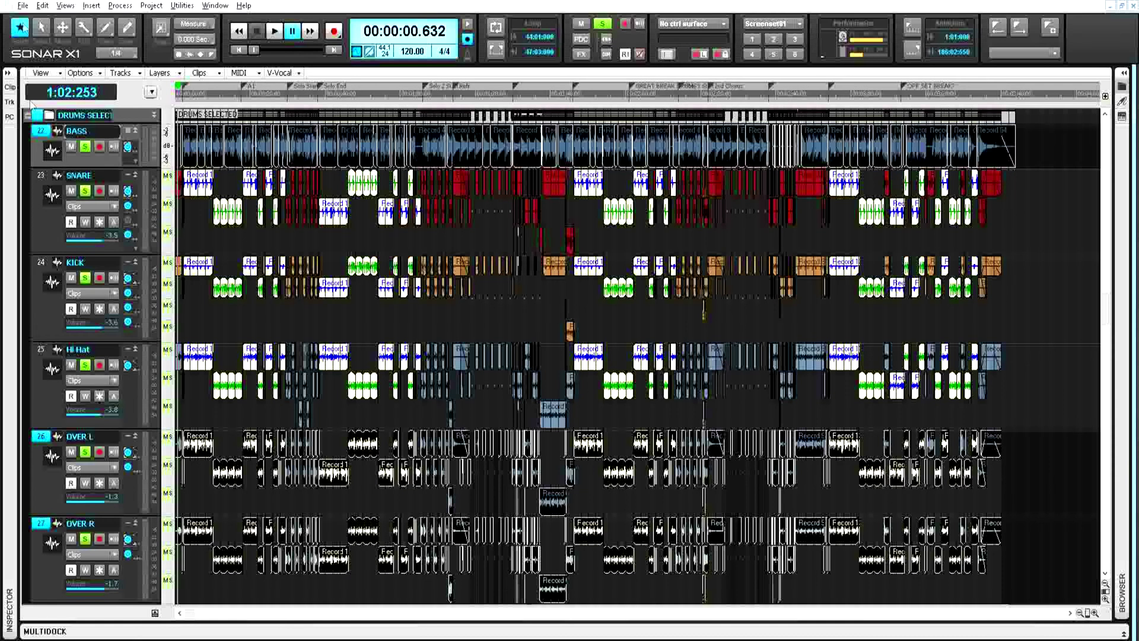
left_click(22, 5)
mouse_move(223, 122)
left_click(269, 119)
double_click(97, 71)
left_click(617, 346)
- Export audio again, replacing the existing file and letting the mixdown run
left_click(22, 5)
mouse_move(77, 122)
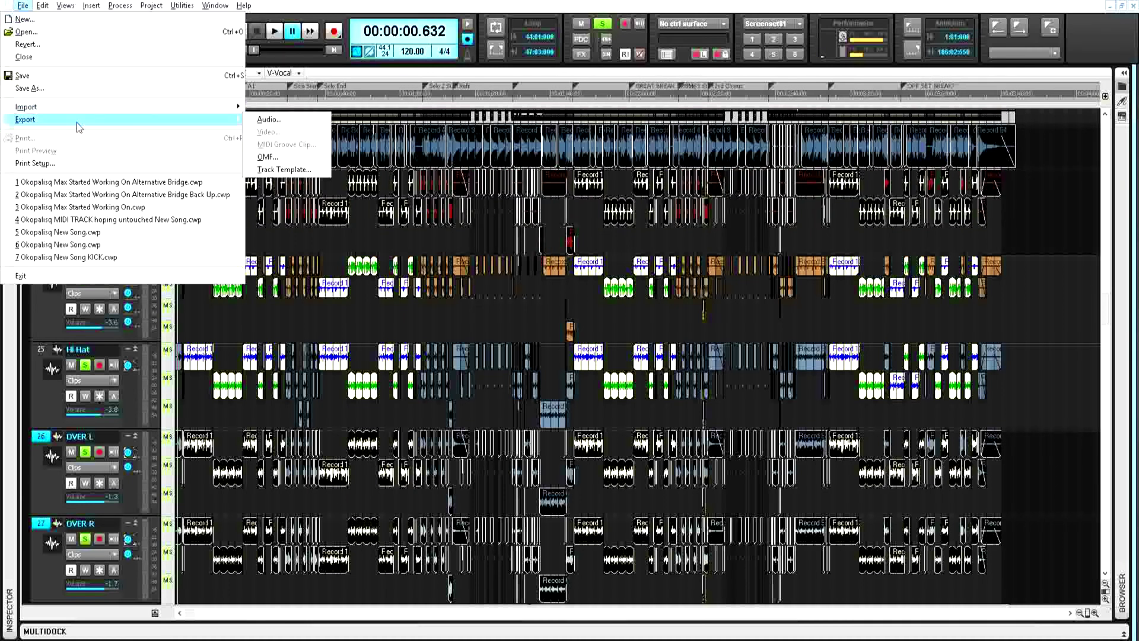
left_click(266, 119)
double_click(142, 78)
left_click(617, 344)
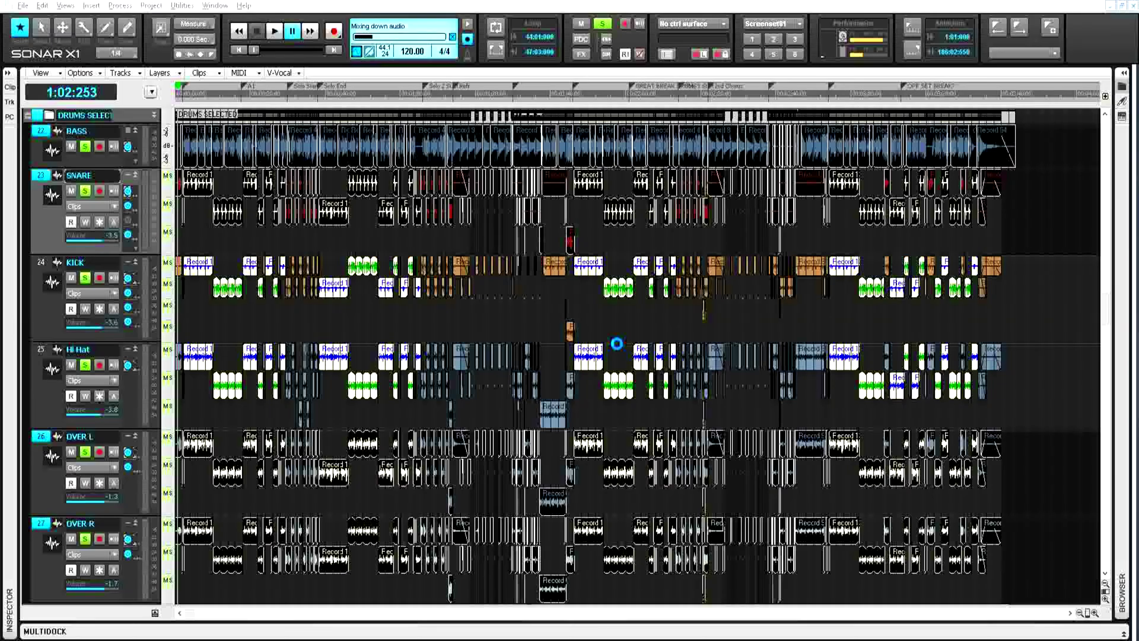
- Unsolo BASS and the overhead tracks, then delete the later snare, kick and hi-hat clips
left_click(676, 349)
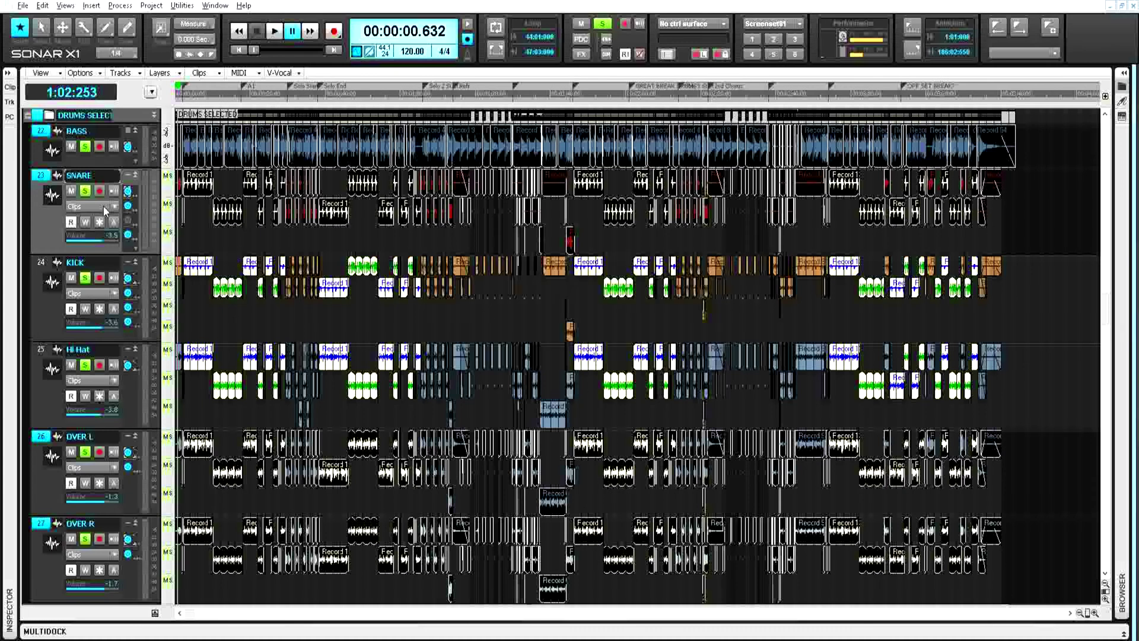
left_click(38, 178)
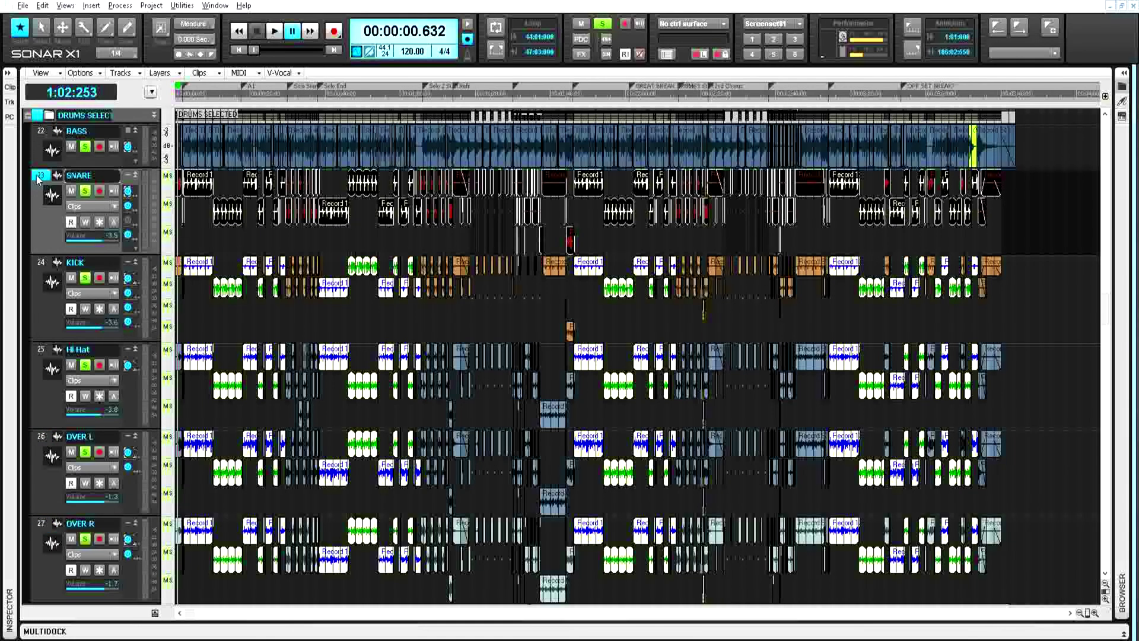
left_click(85, 146)
left_click(85, 452)
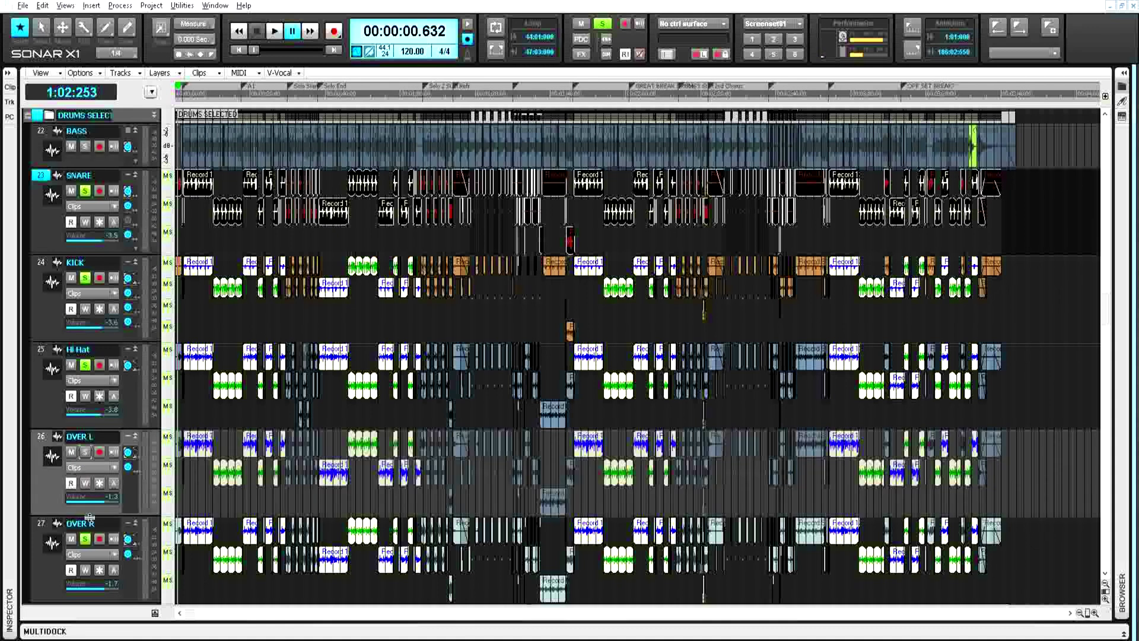
left_click(85, 540)
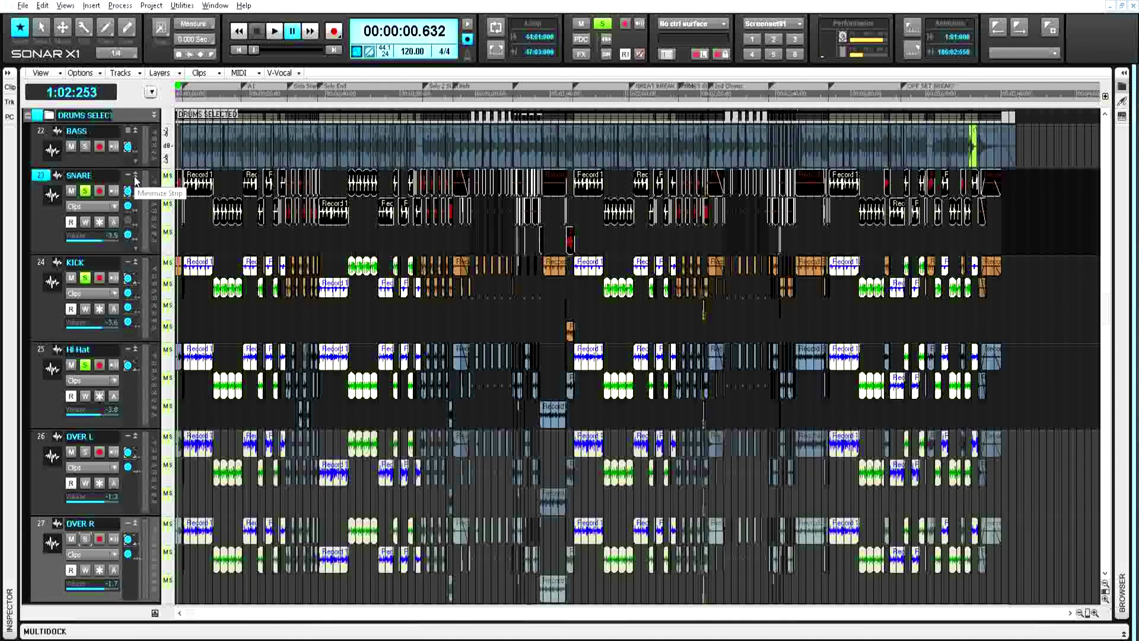
left_click_drag(1023, 410, 559, 185)
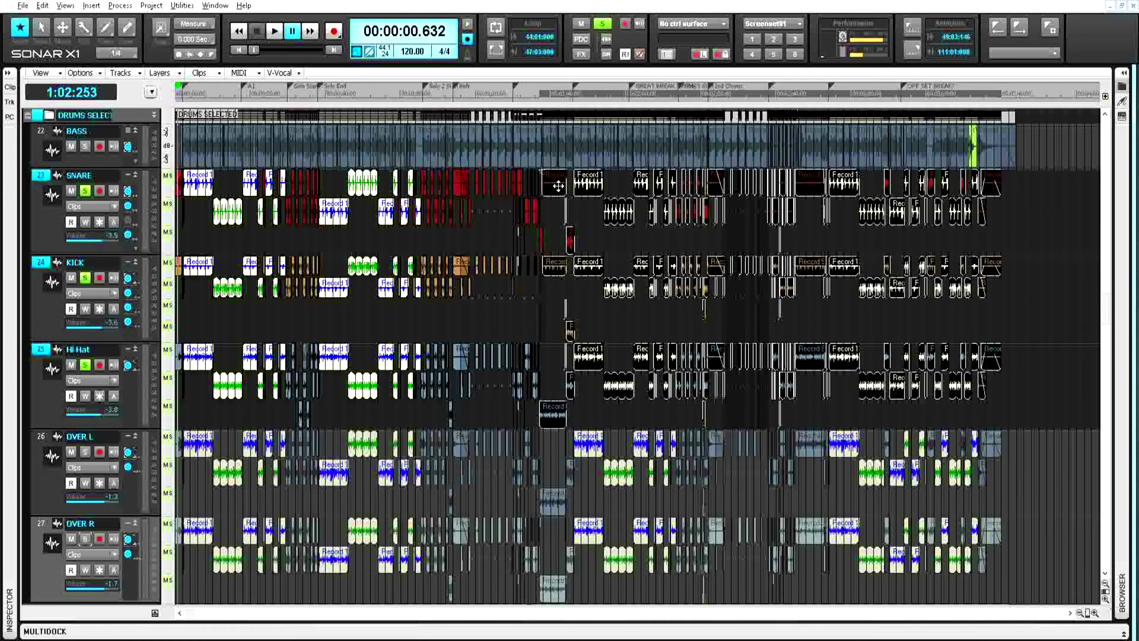
key("Delete")
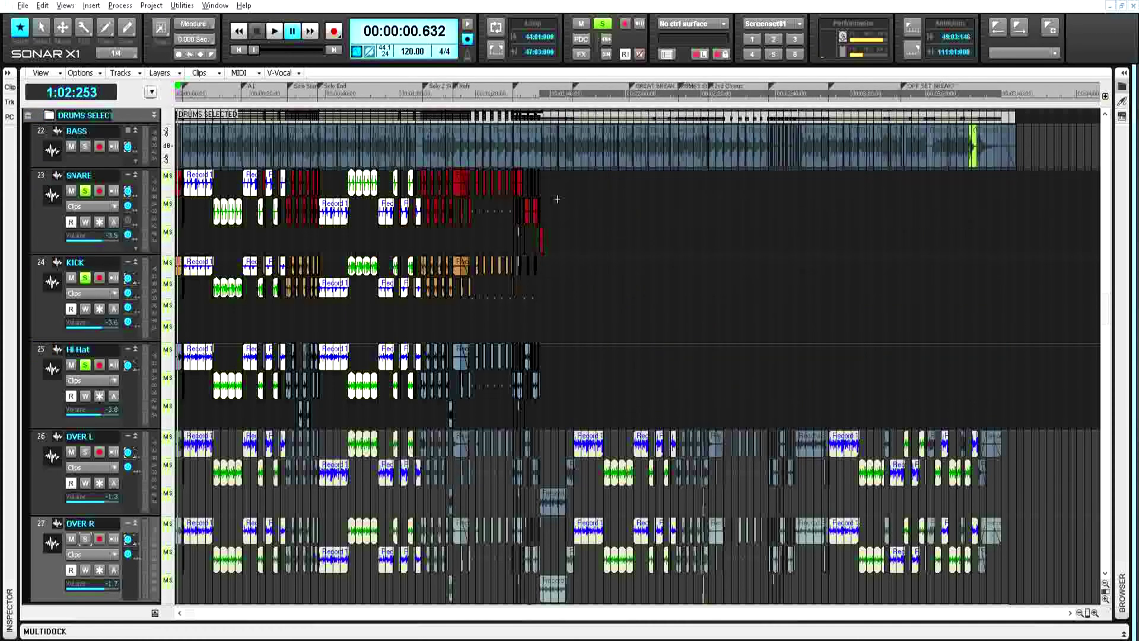
- Select all tracks and export the full mix as audio
left_click(41, 176)
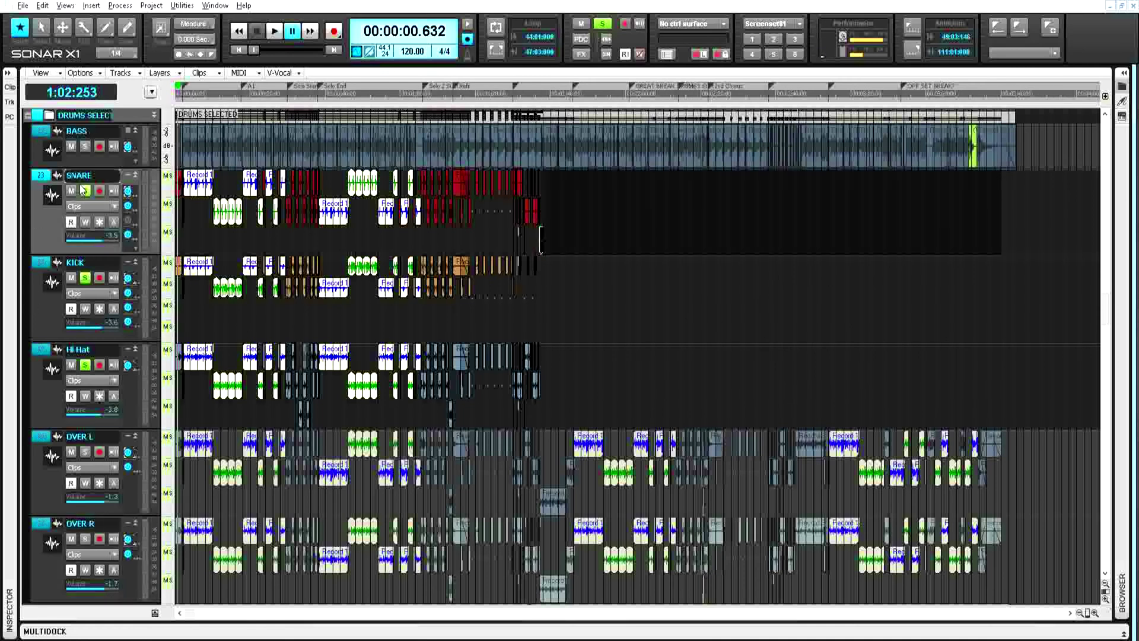
key("ctrl+a")
left_click(22, 6)
mouse_move(56, 119)
left_click(267, 118)
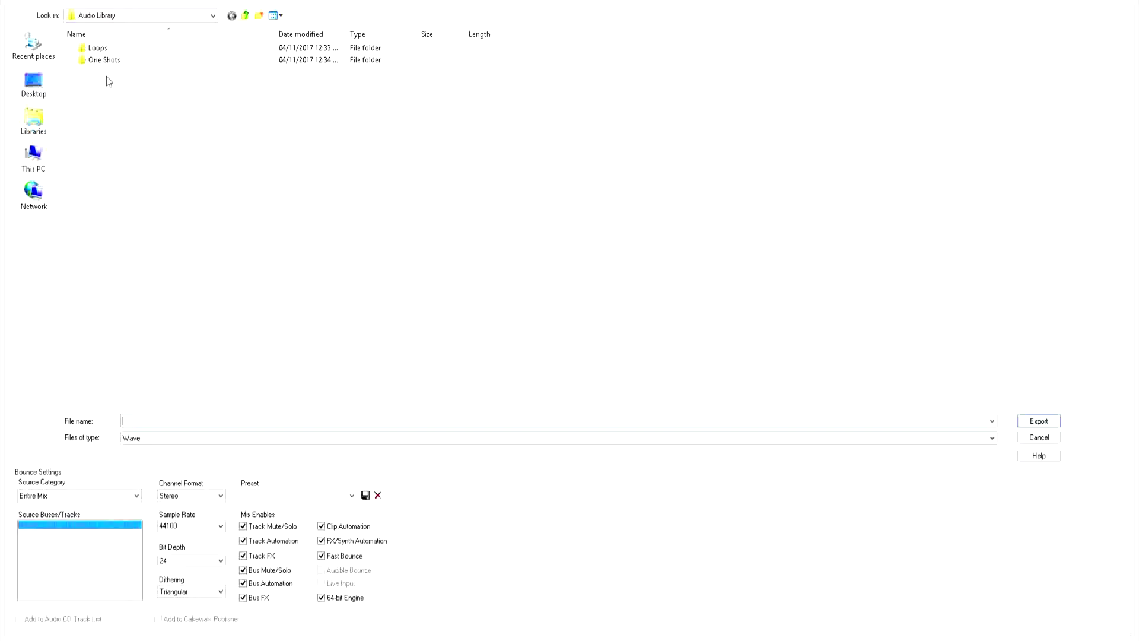
key("Return")
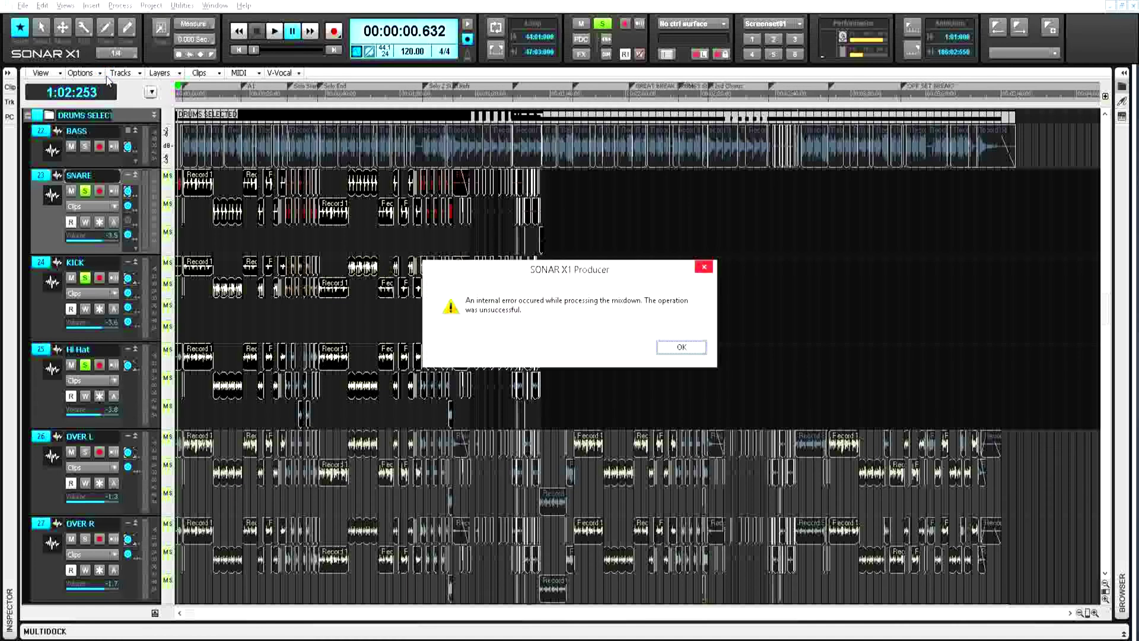
- Dismiss the error and delete a block of drum clips, leaving the BASS track untouched
left_click(683, 347)
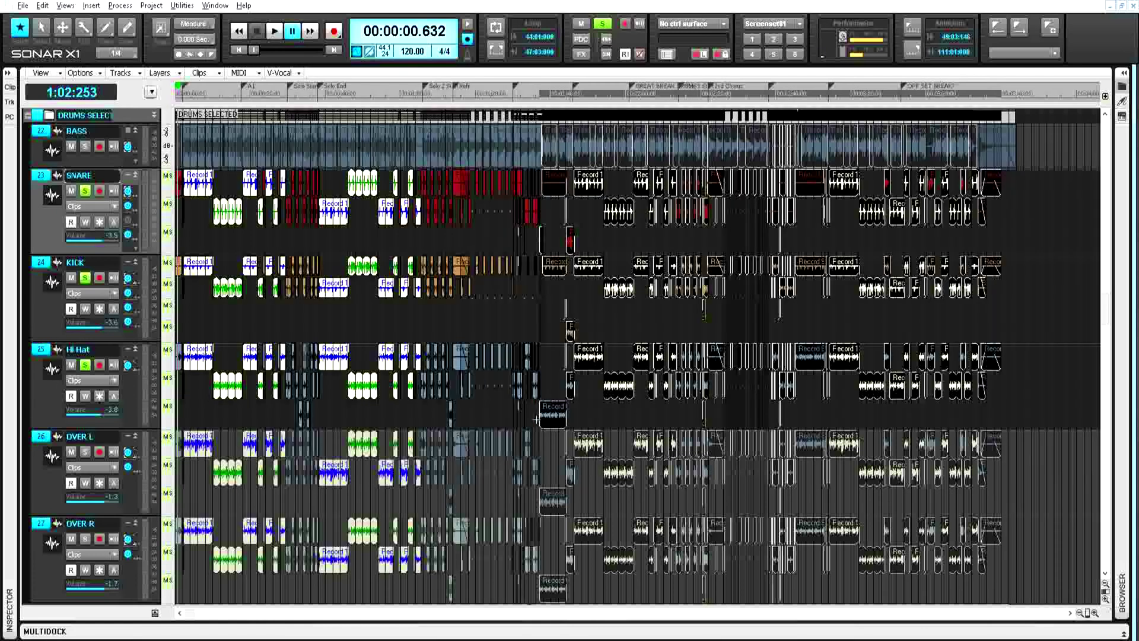
left_click_drag(538, 424, 385, 170)
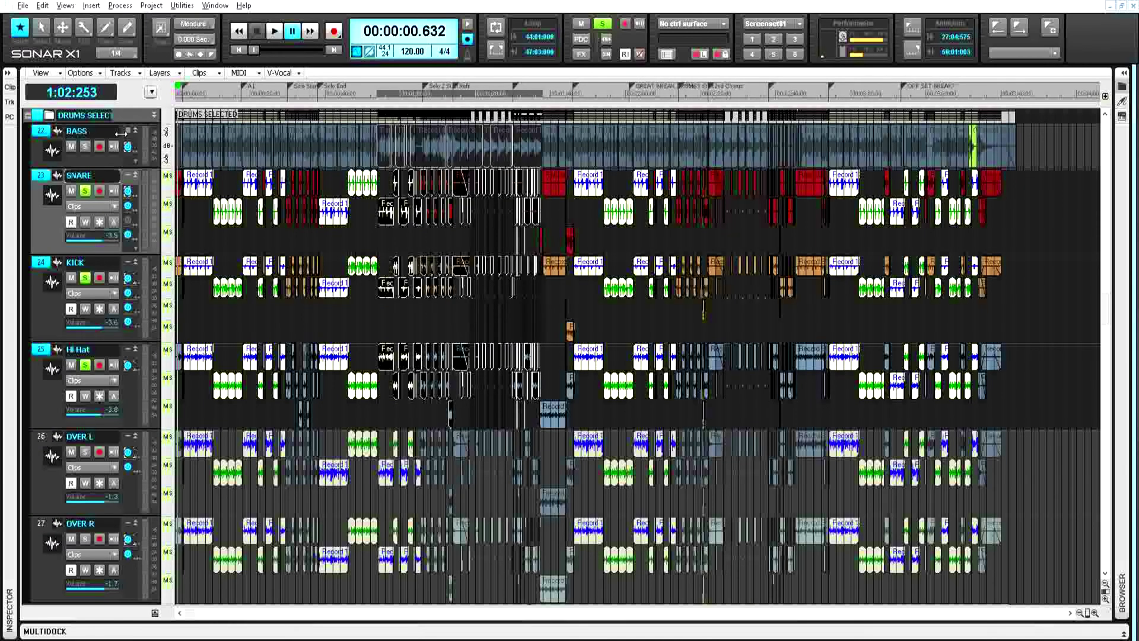
left_click(41, 130, "ctrl")
key("Delete")
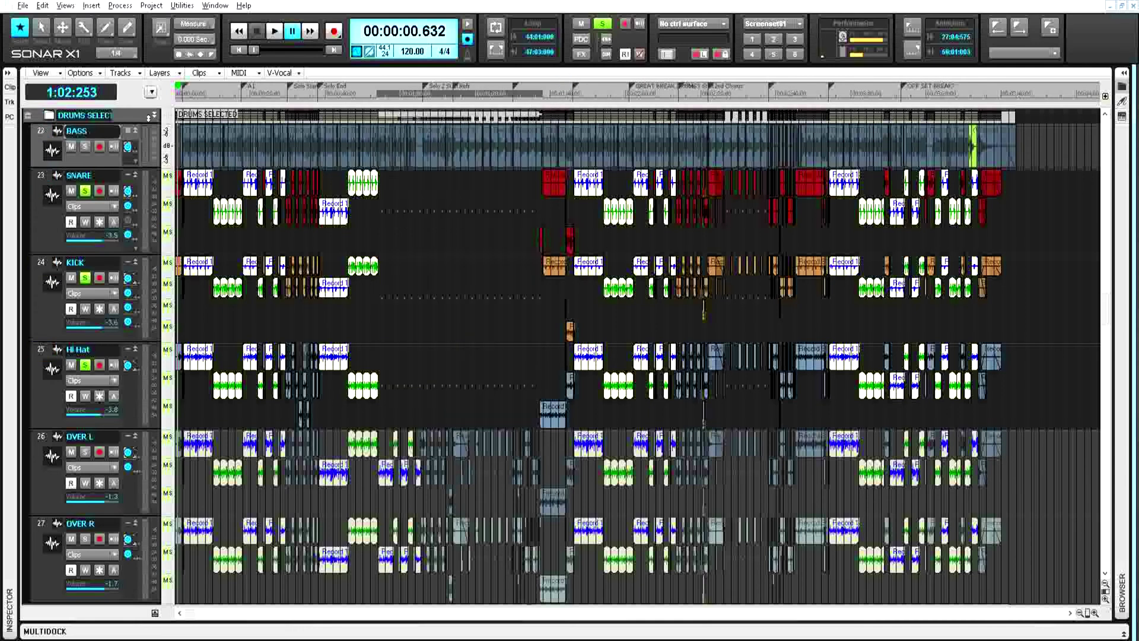
- Select everything and export the full mix as TEST
key("ctrl+a")
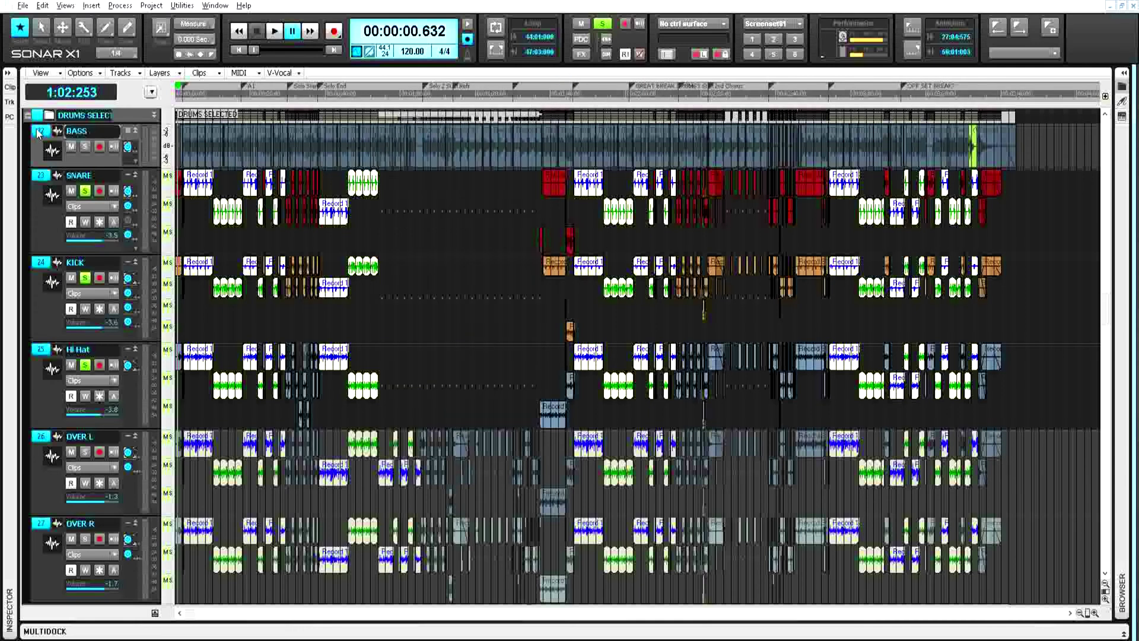
left_click(22, 5)
mouse_move(180, 121)
left_click(268, 119)
type("TEST")
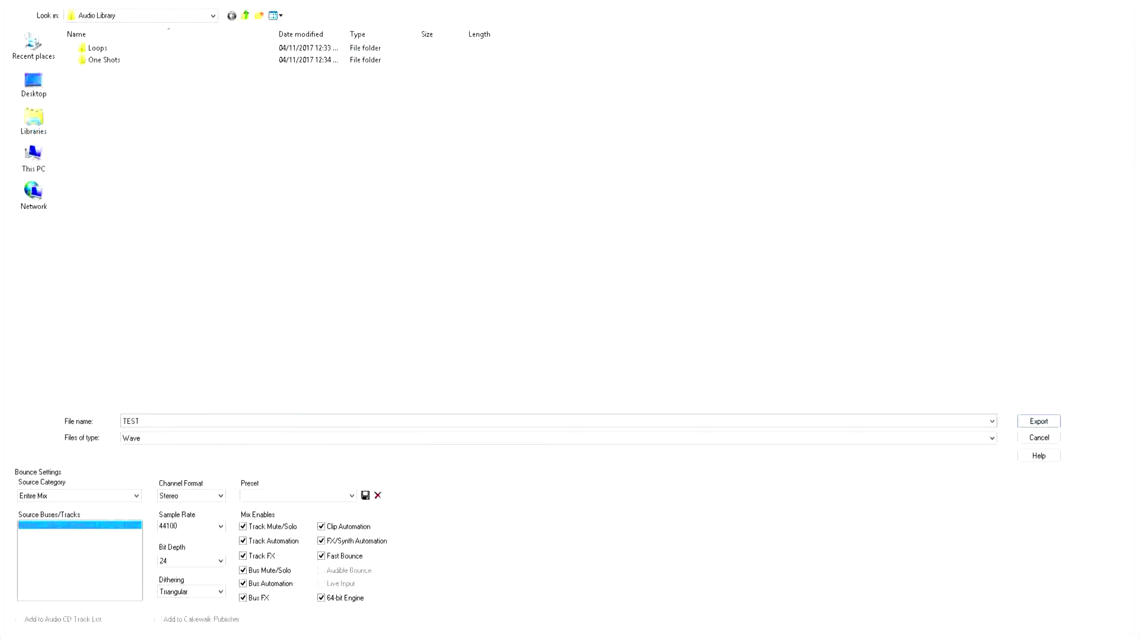
key("Return")
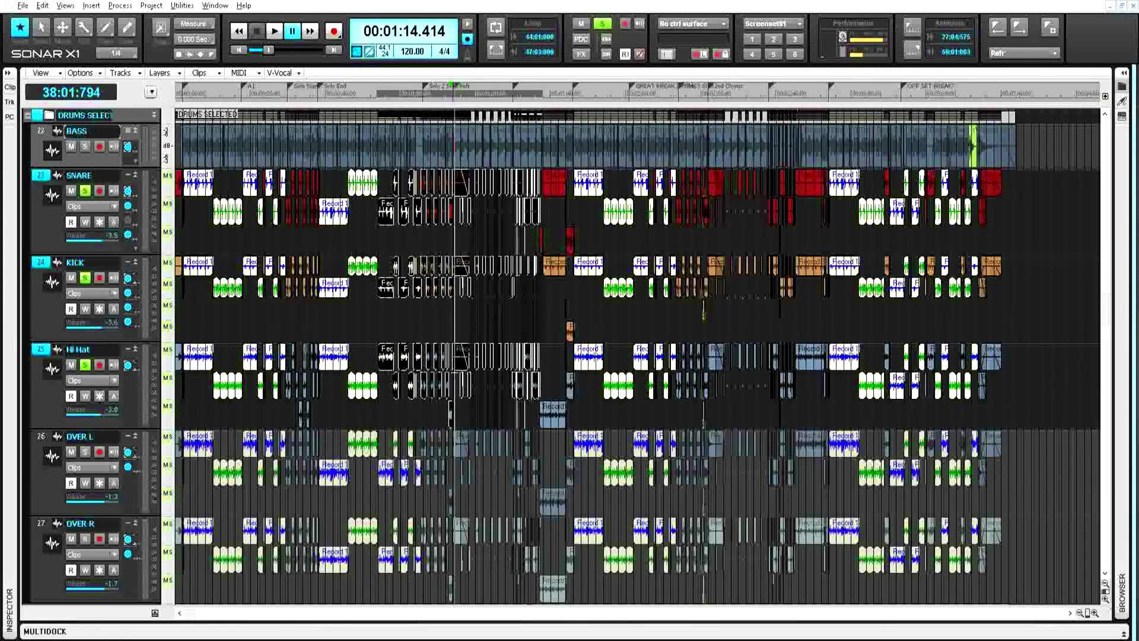
- Zoom in horizontally and delete the snare, kick and hi-hat clips in the next section
left_click(1094, 613)
left_click(1095, 613)
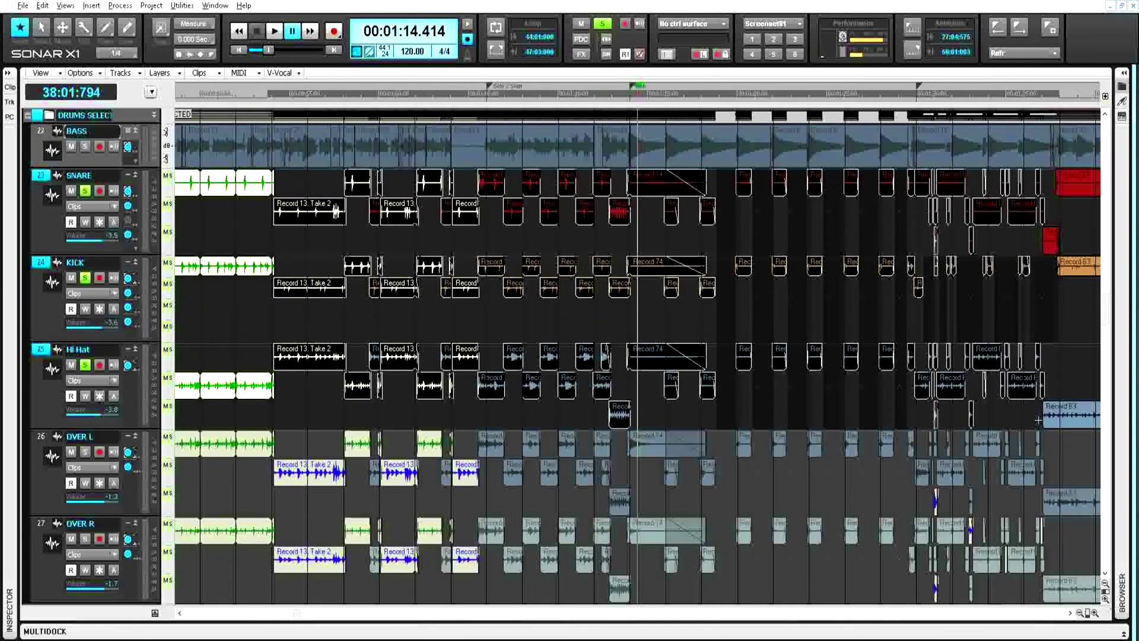
left_click_drag(1039, 423, 688, 202)
key("Delete")
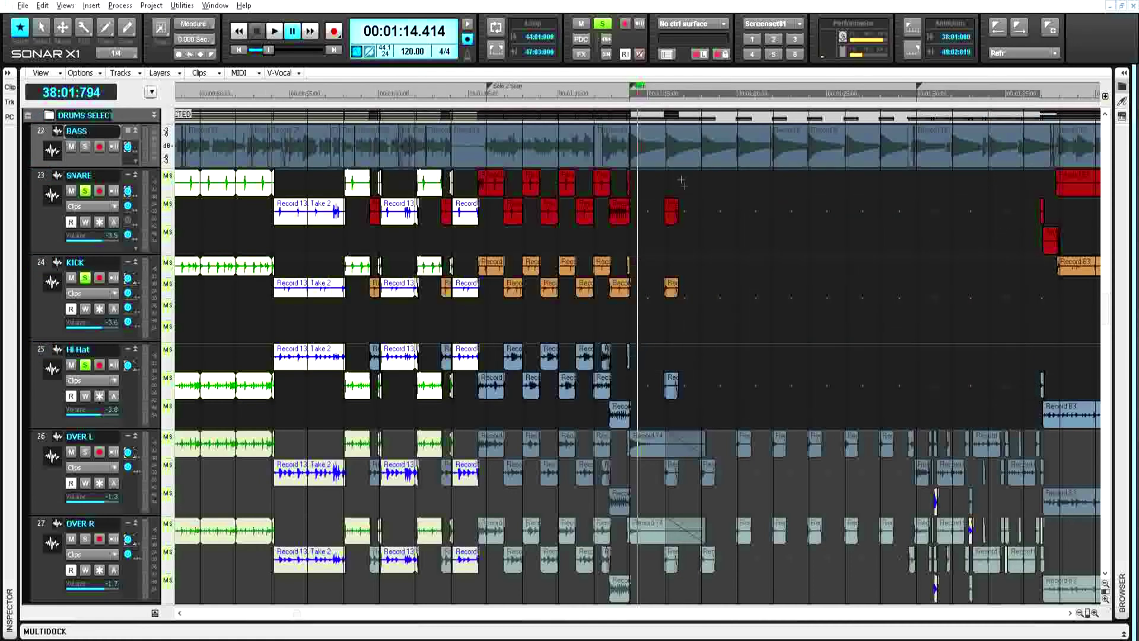
- Set the playback position to 1:26.441 and export the mix, replacing TEST.wav
left_click(852, 208)
scroll(638, 356, "right", 4)
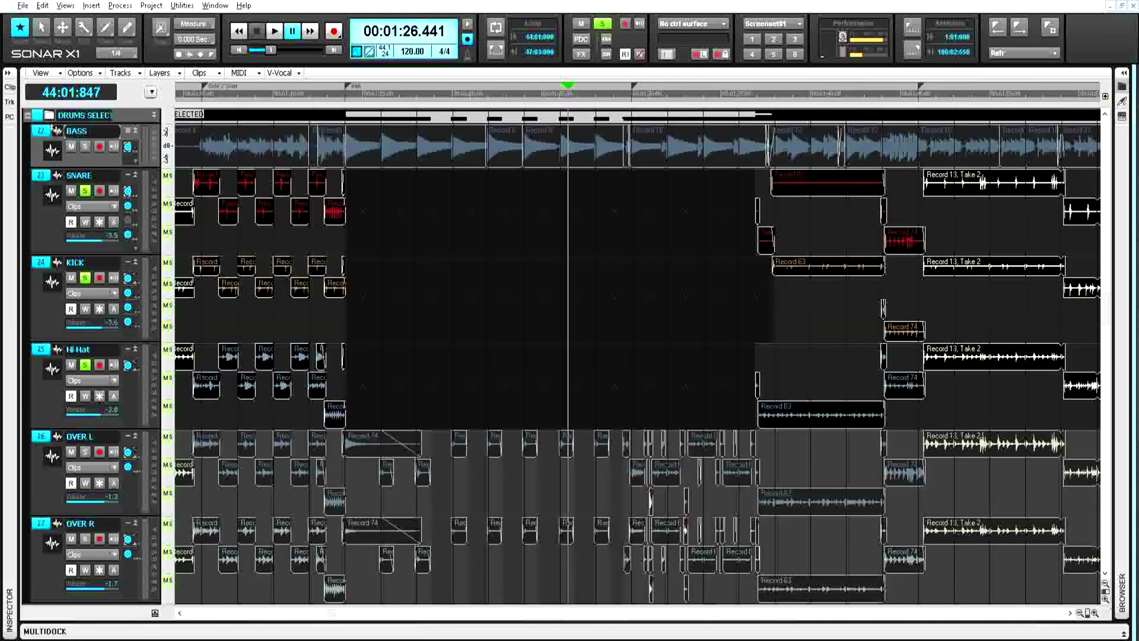
left_click(23, 5)
mouse_move(59, 116)
left_click(273, 117)
left_click(1034, 419)
left_click(621, 348)
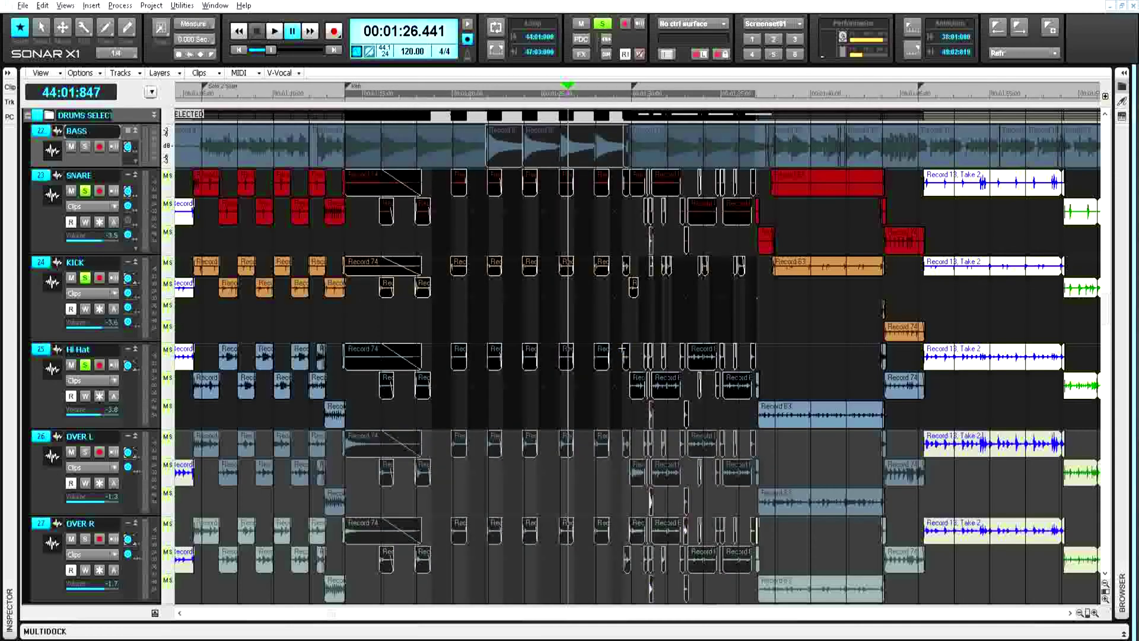
- Delete another group of snare, kick and hi-hat clips
left_click(596, 401)
left_click_drag(630, 425, 391, 179)
key("Delete")
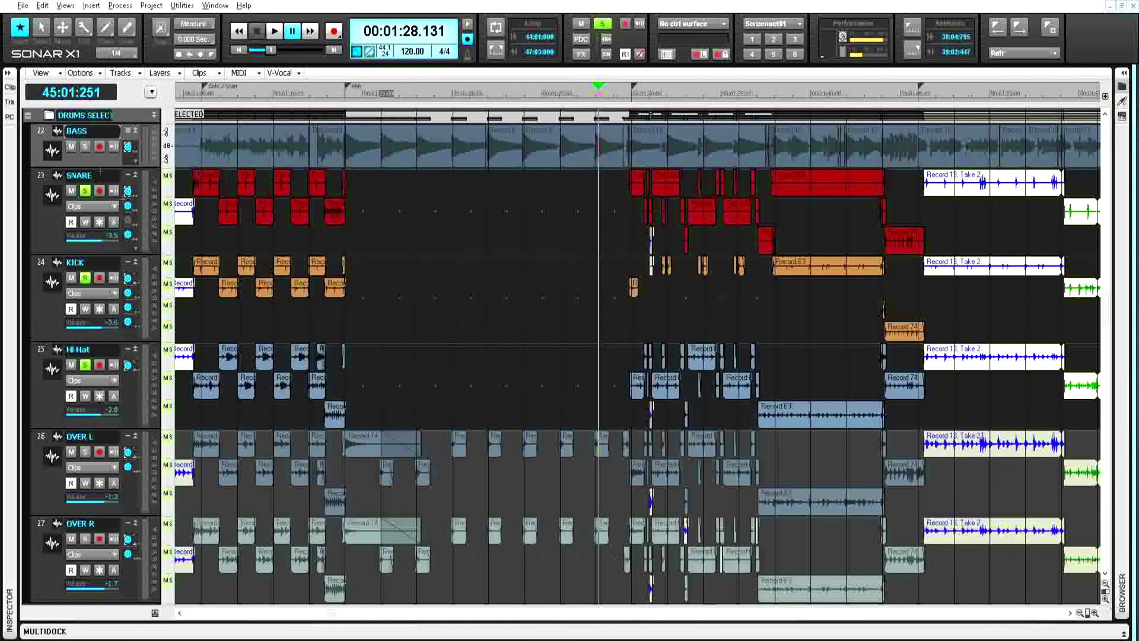
- Select all clips and export the mix, overwriting the previous file
key("ctrl+a")
left_click(23, 6)
mouse_move(240, 121)
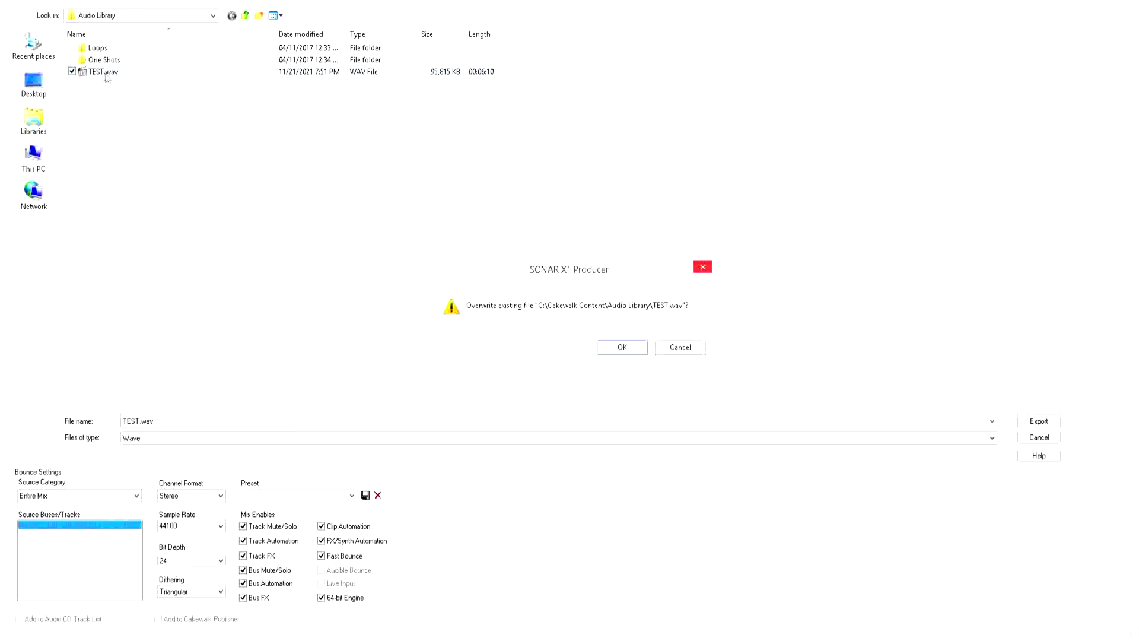
left_click(615, 345)
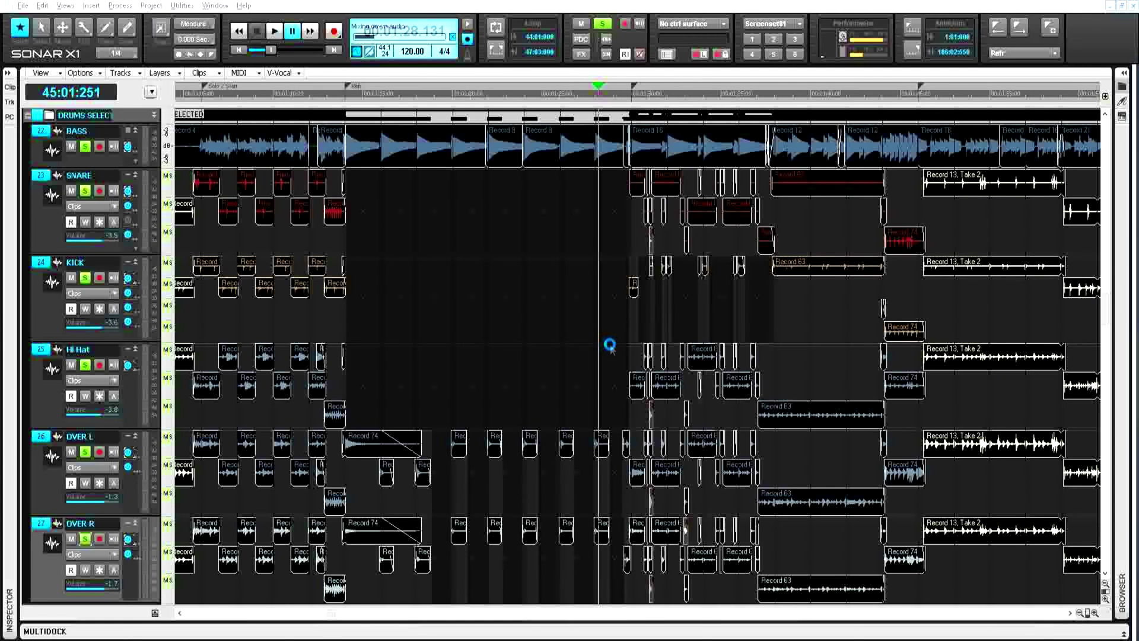
key("Return")
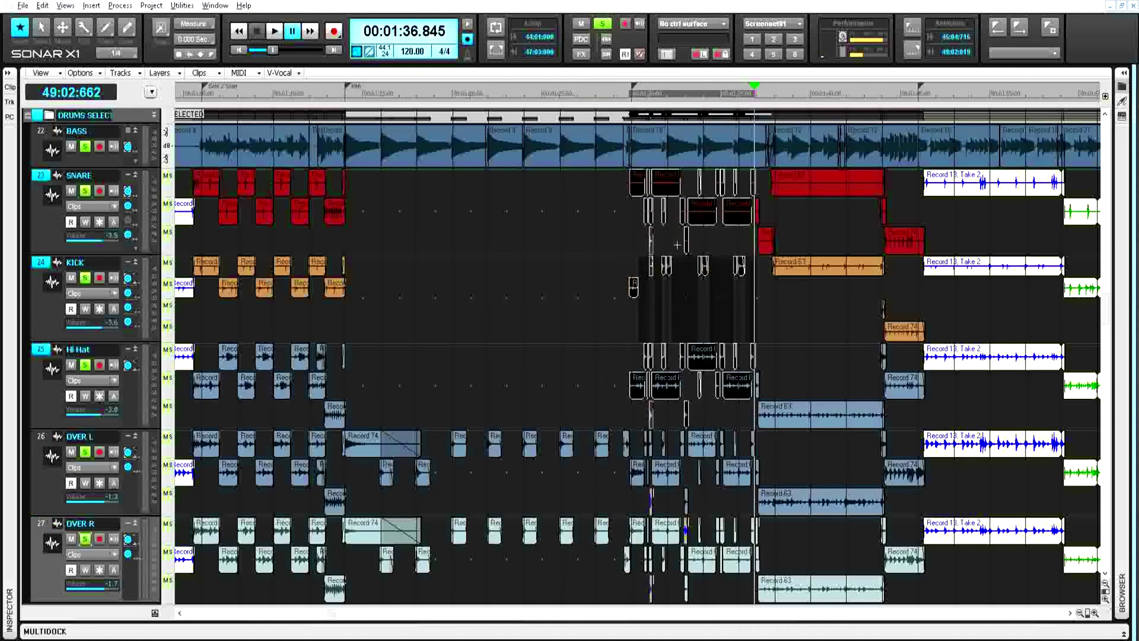
- Zoom in and delete the drum clips around 1:31
left_click(1094, 615)
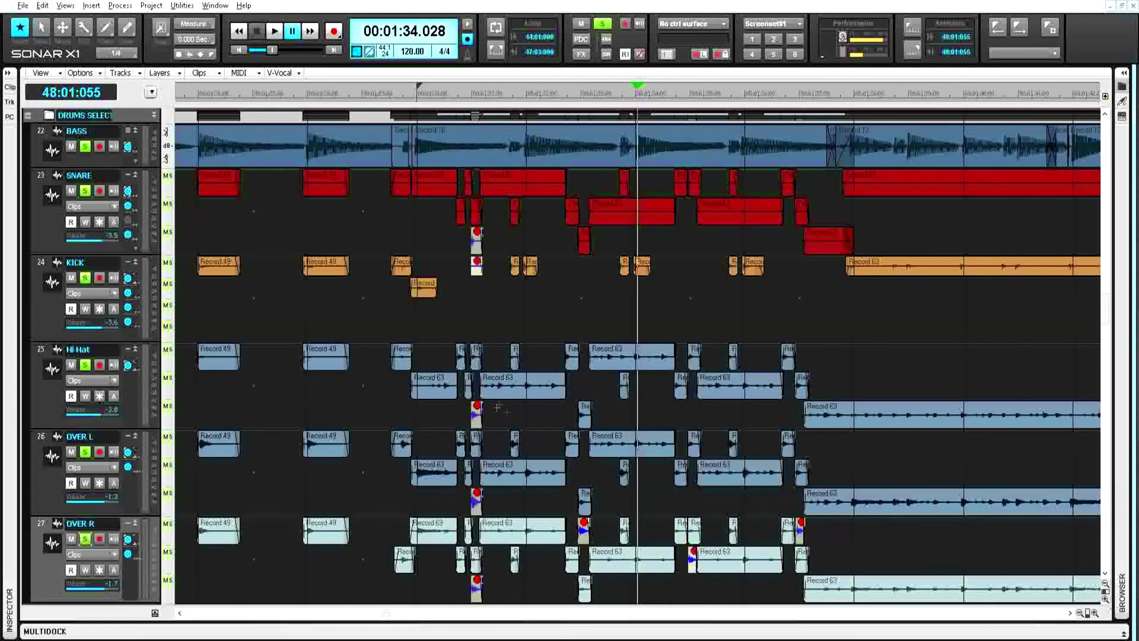
left_click_drag(560, 420, 408, 167)
key("Delete")
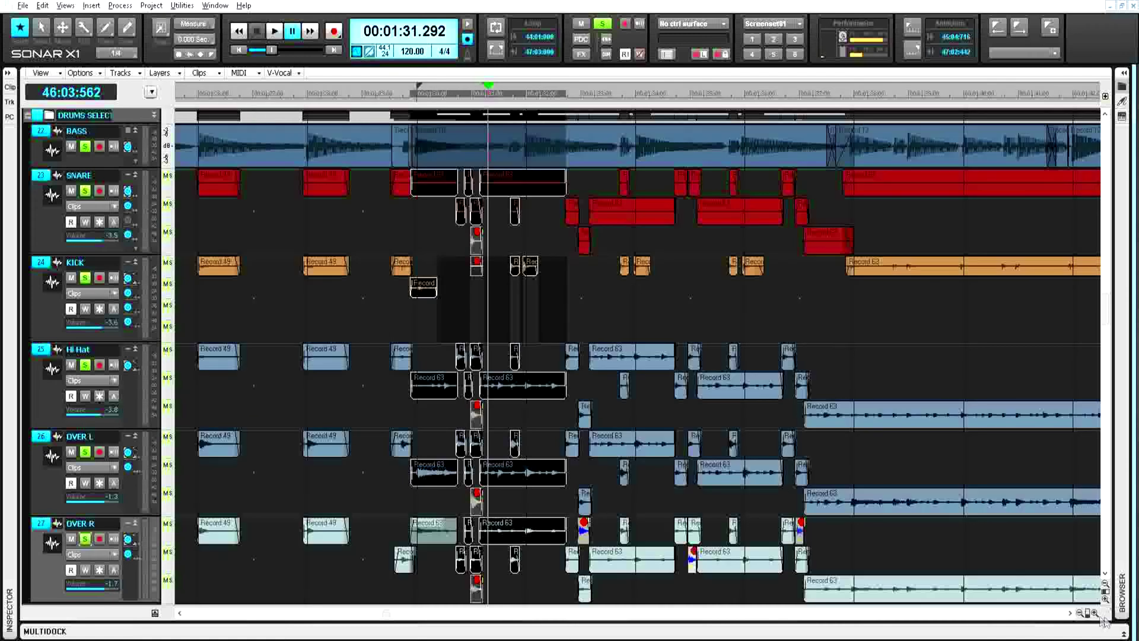
- Set the playback position to 1:30.928, select all, then open and cancel audio export
left_click(1094, 613)
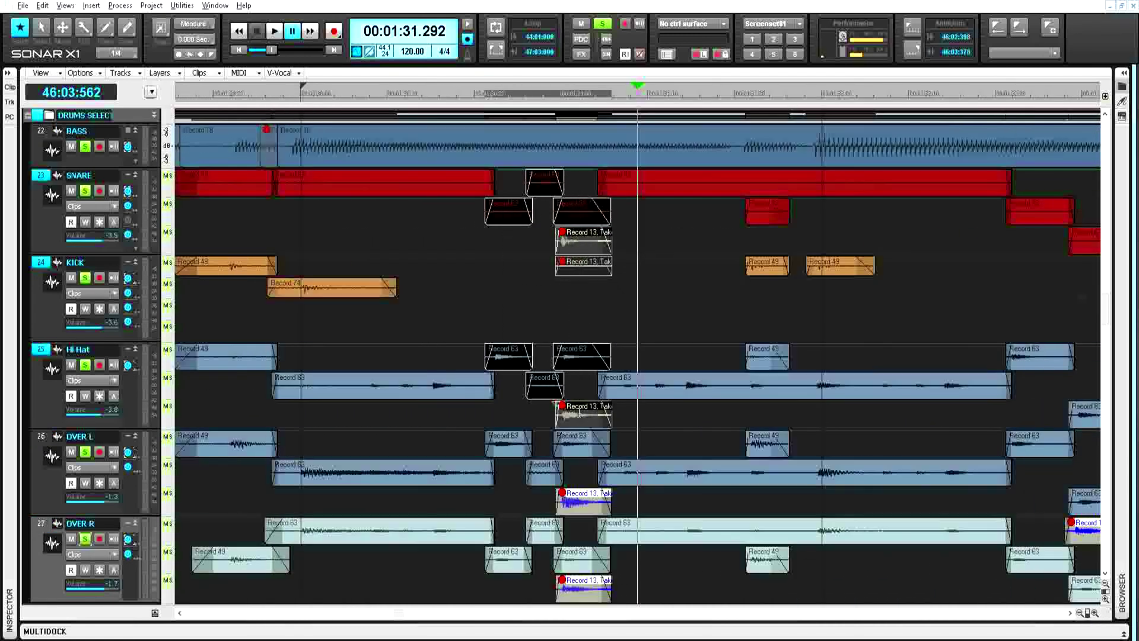
left_click(541, 312)
key("ctrl+a")
left_click(22, 5)
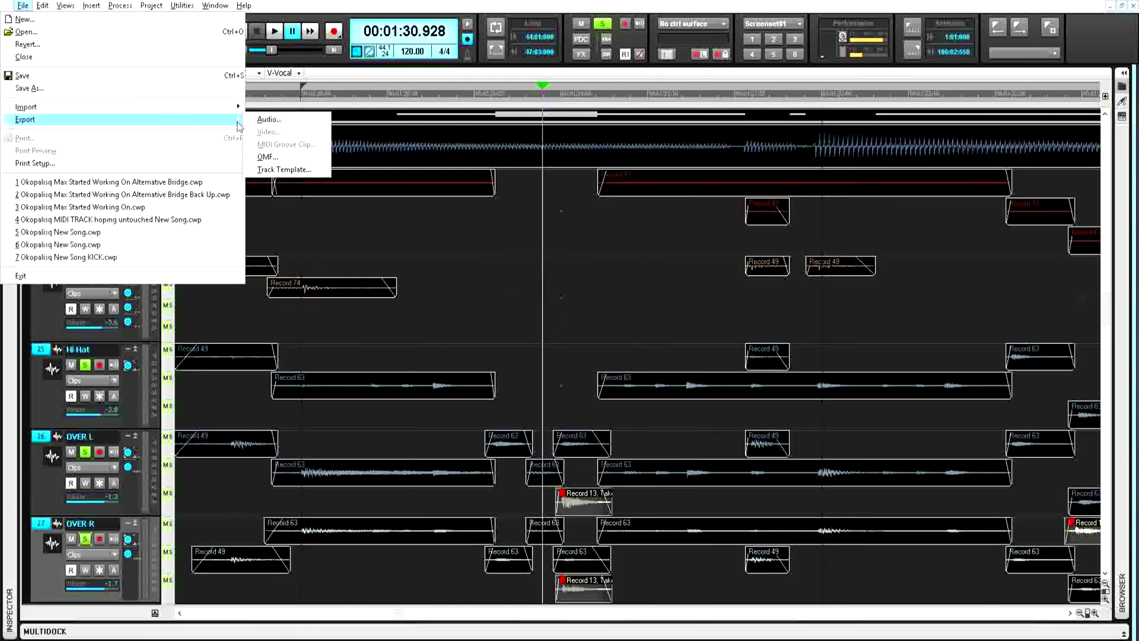
left_click(269, 119)
key("Escape")
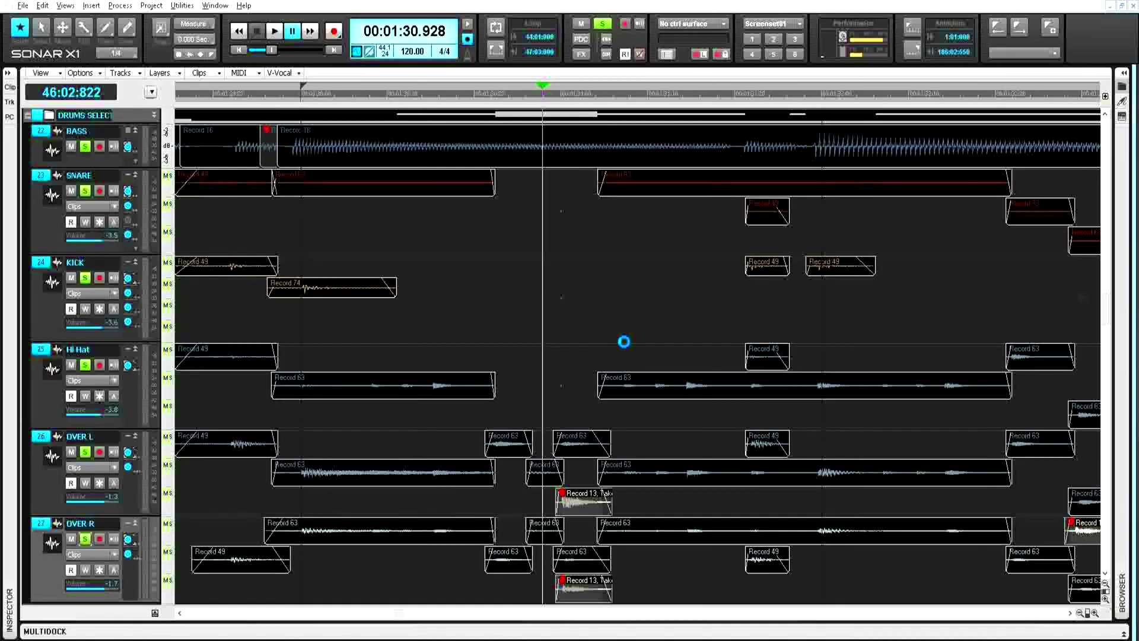
- Select all clips and export the mix over the existing file, dismissing the message
left_click(547, 417)
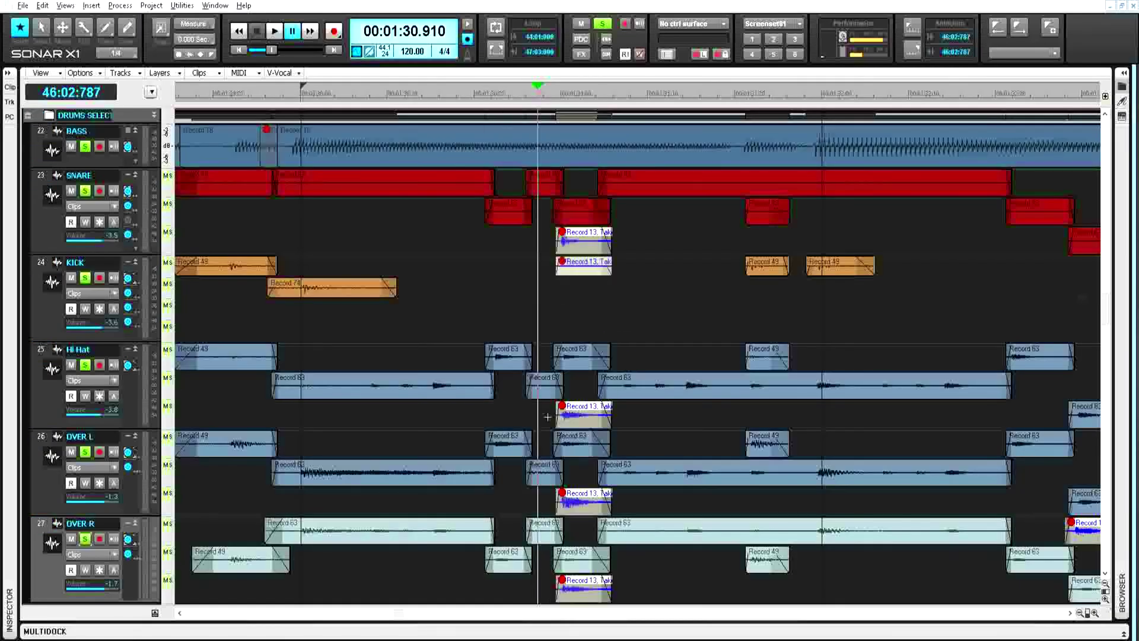
left_click_drag(544, 408, 504, 179)
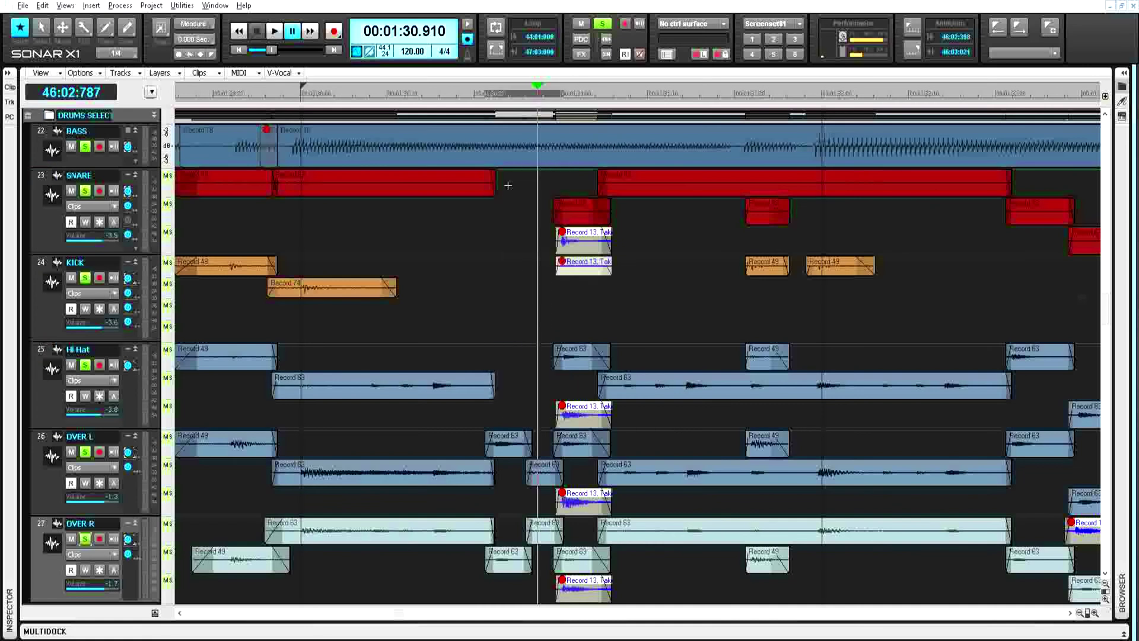
left_click(1094, 612)
key("ctrl+a")
key("alt+f")
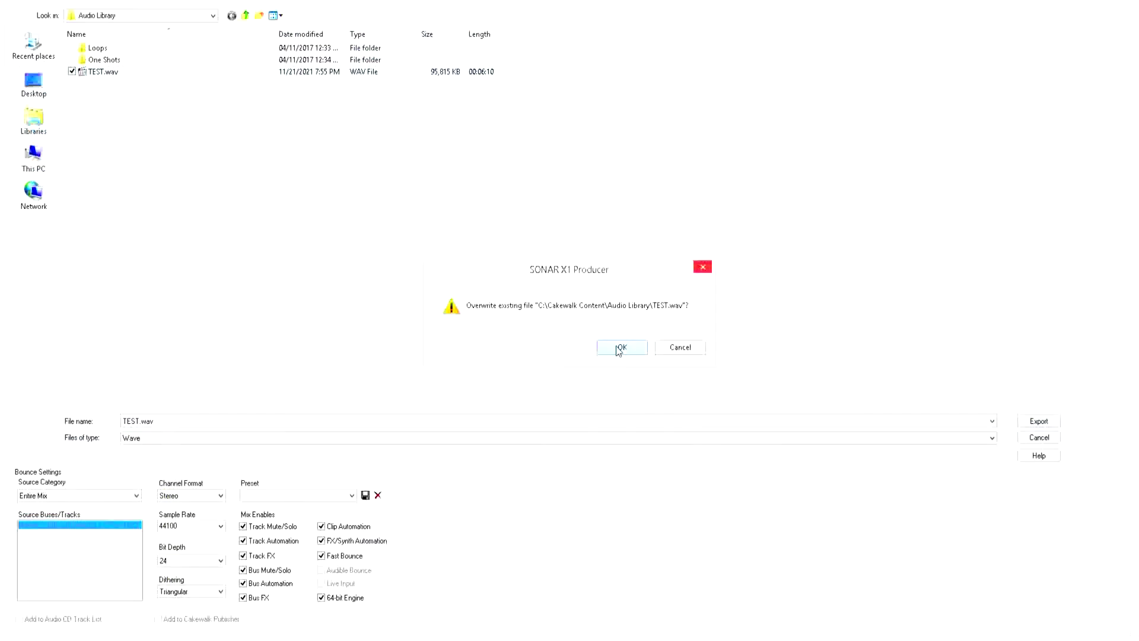
left_click(619, 347)
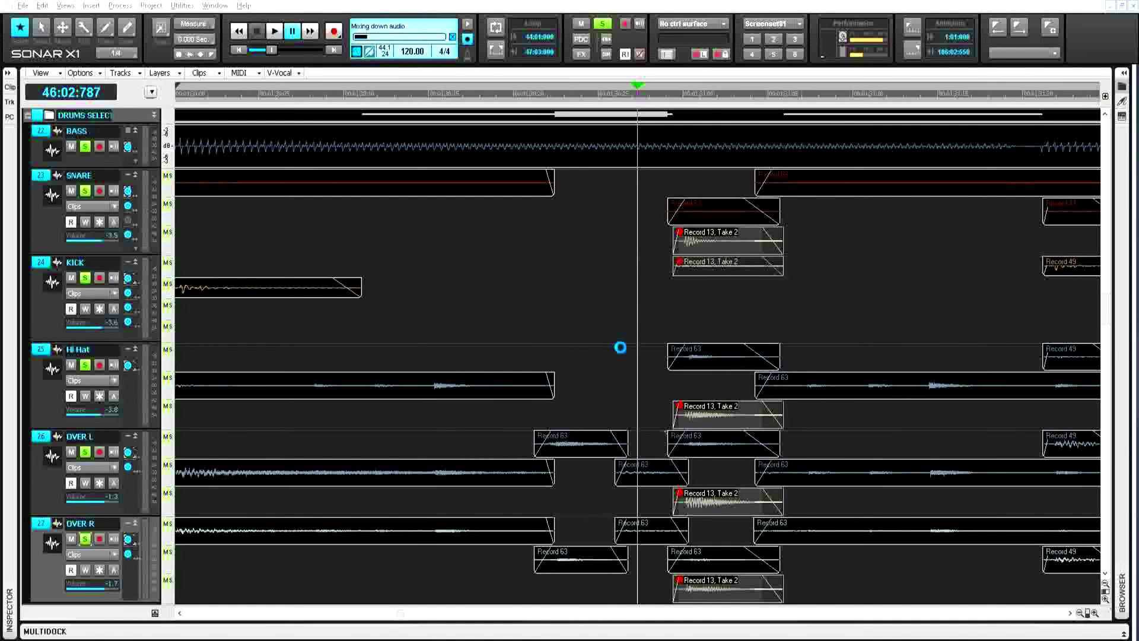
left_click(688, 347)
- Delete the Record 13, Take 2 clips and the faulty Snare and Hi Hat clips
left_click(661, 338)
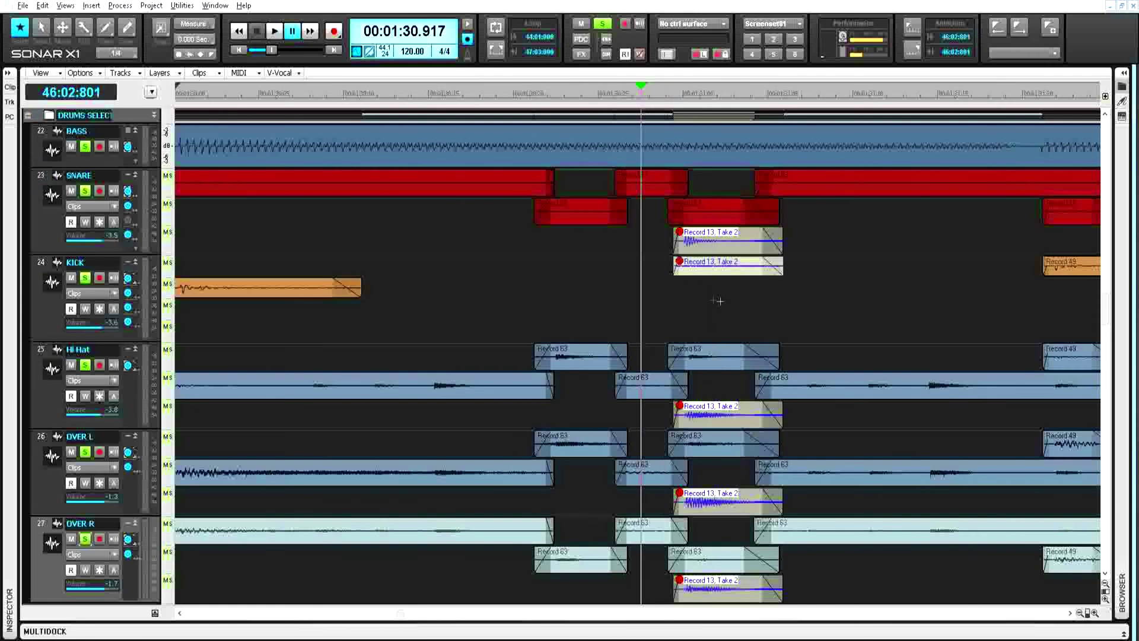
left_click(725, 509)
key("Delete")
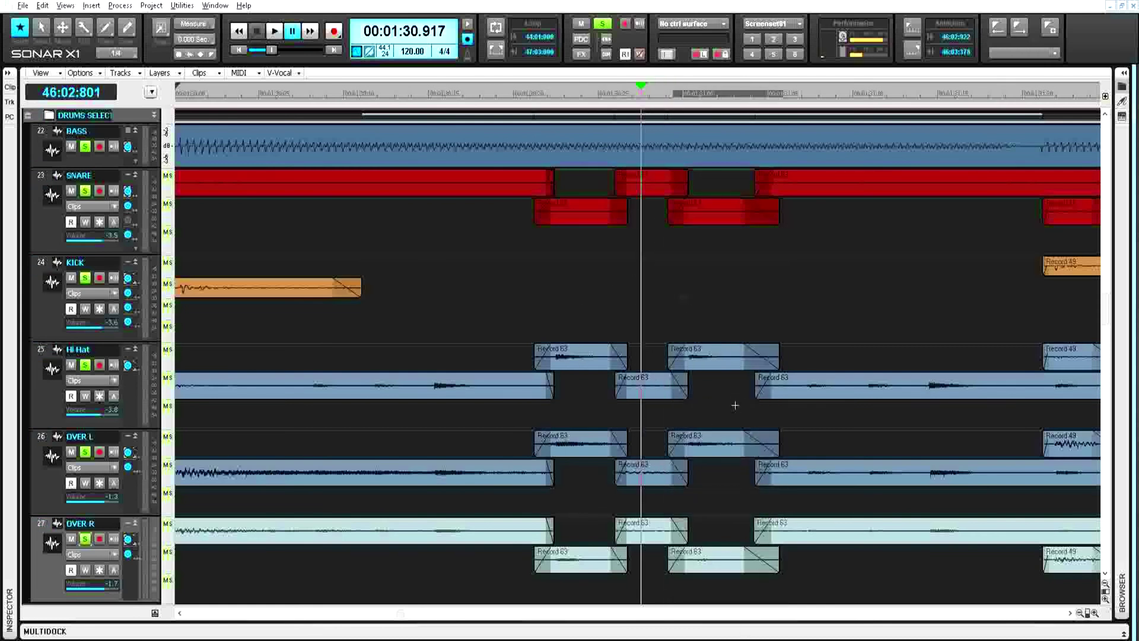
left_click_drag(735, 405, 786, 280)
key("Delete")
left_click(750, 299)
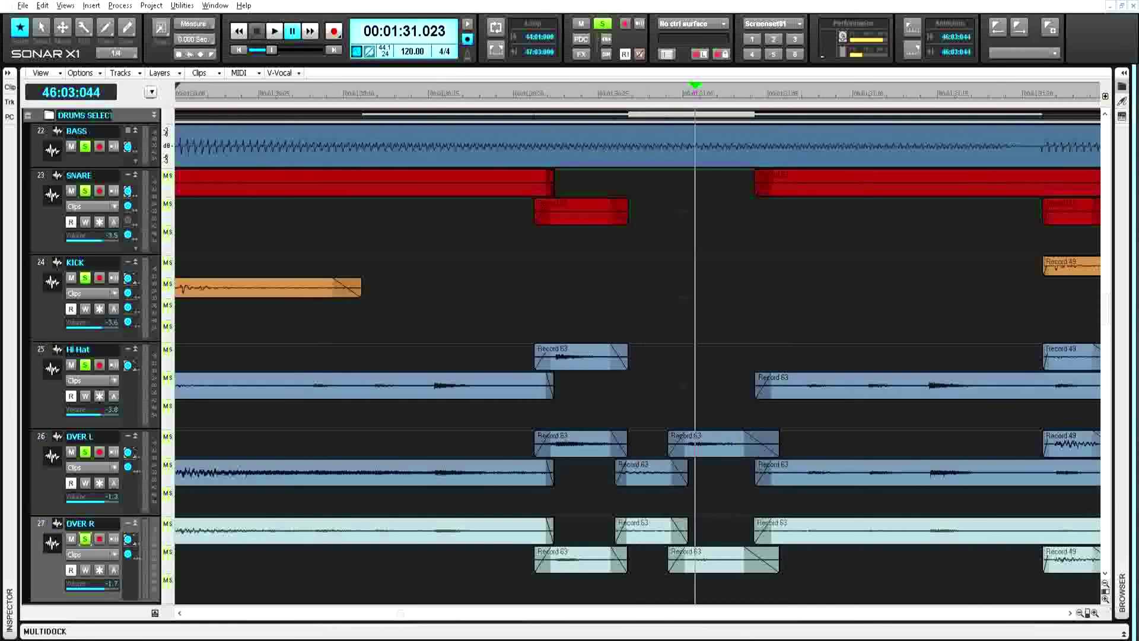
- Open the audio export settings, back out, and undo to restore the deleted clips
left_click(23, 5)
mouse_move(59, 119)
left_click(261, 116)
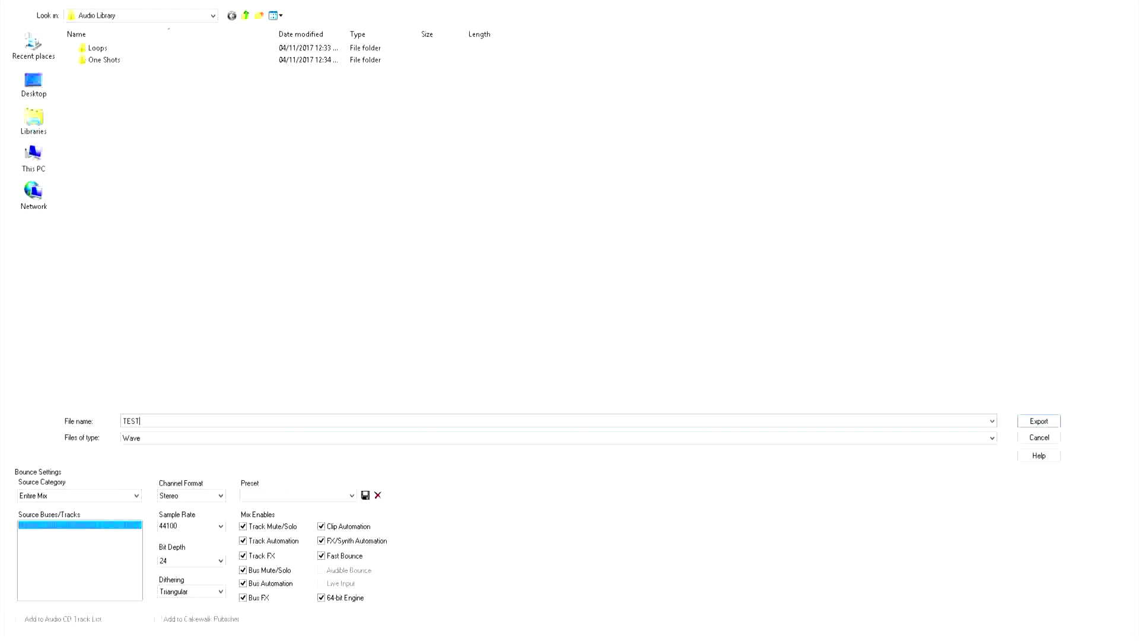
key("Return")
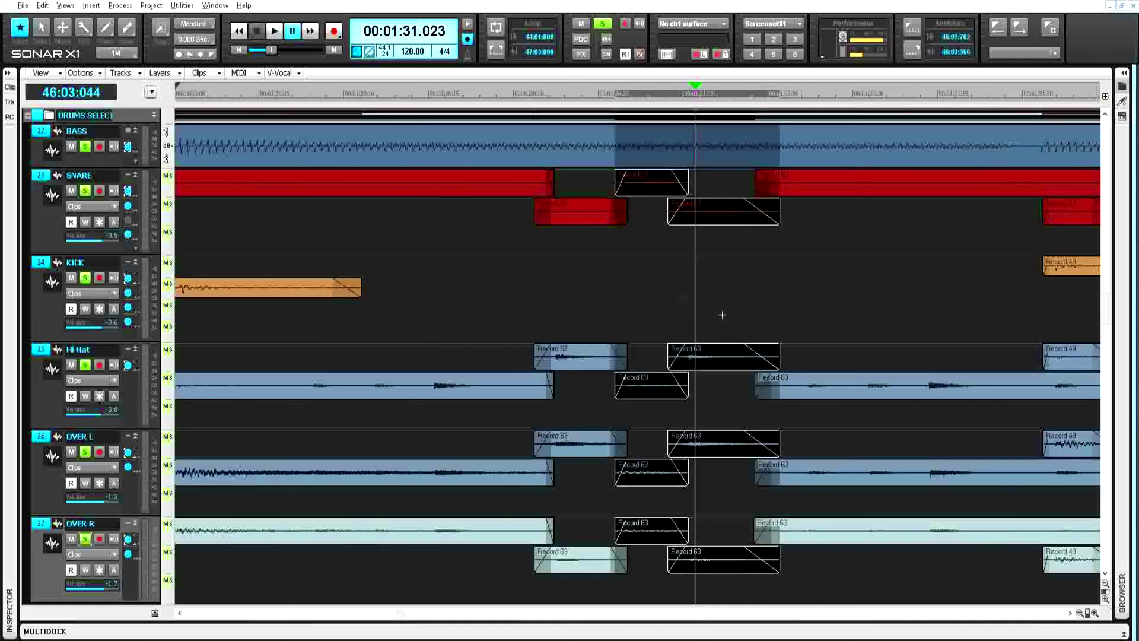
key("ctrl+z")
- Export the mix, confirming the overwrite of TEST, and dismiss the closing message
left_click(23, 5)
mouse_move(59, 119)
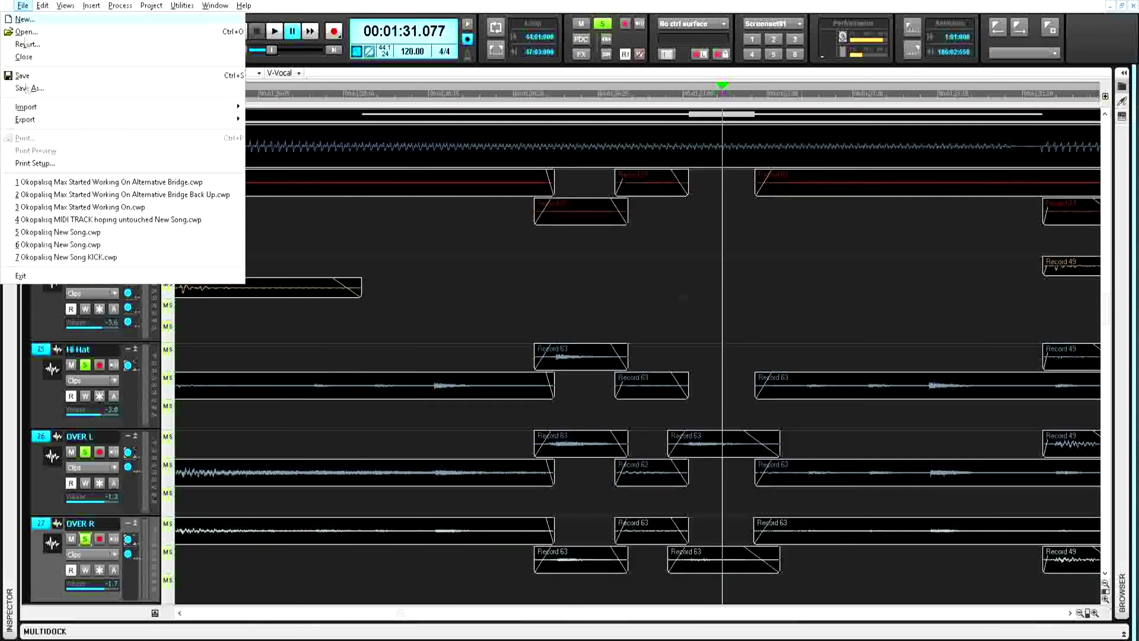
left_click(261, 117)
key("Return")
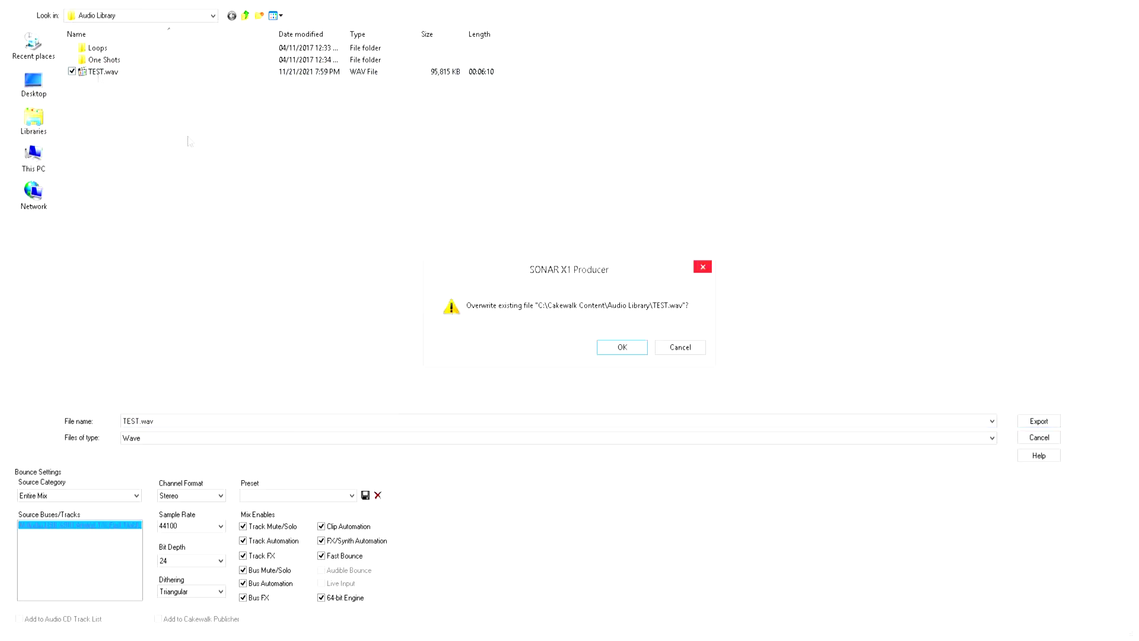
left_click(619, 347)
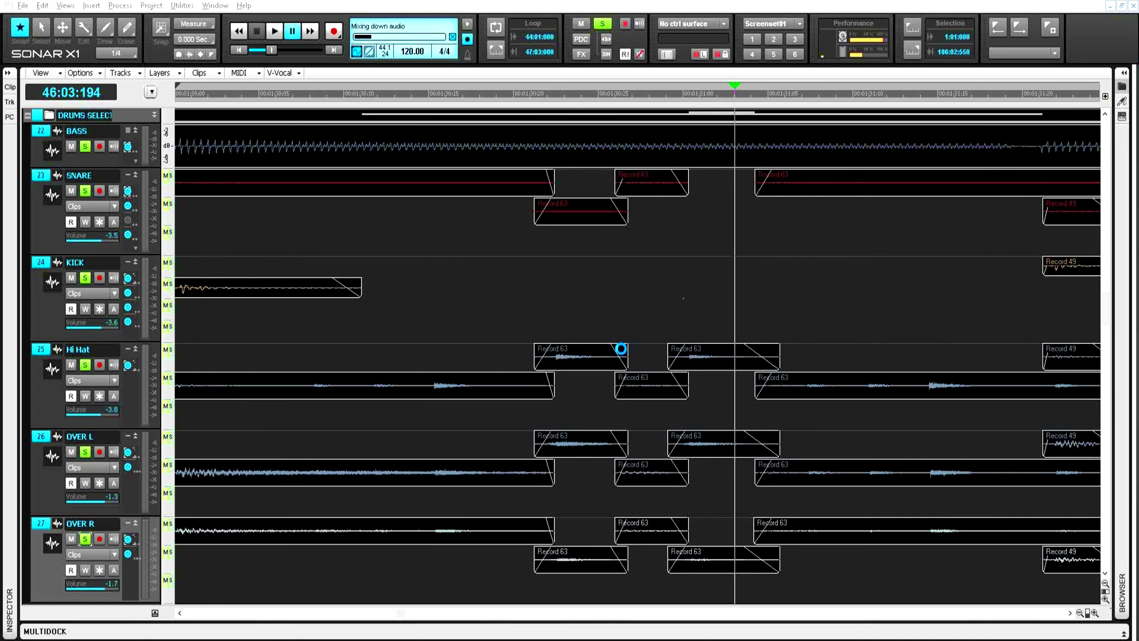
left_click(681, 346)
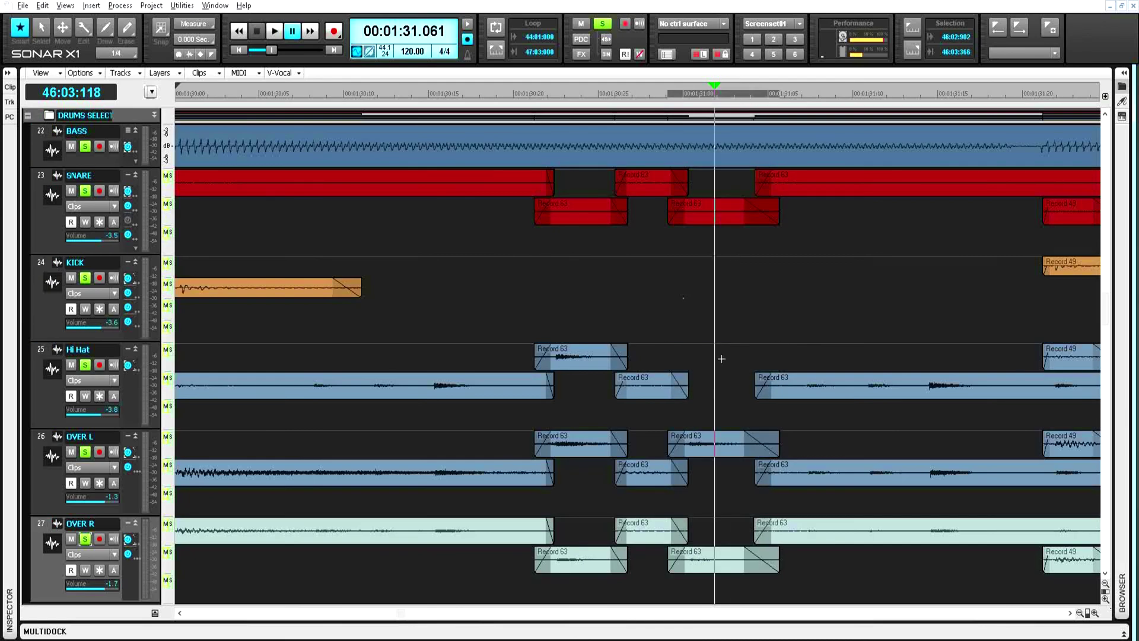
- Retry the TEST export after dismissing the error, and run the mixdown once more
key("Return")
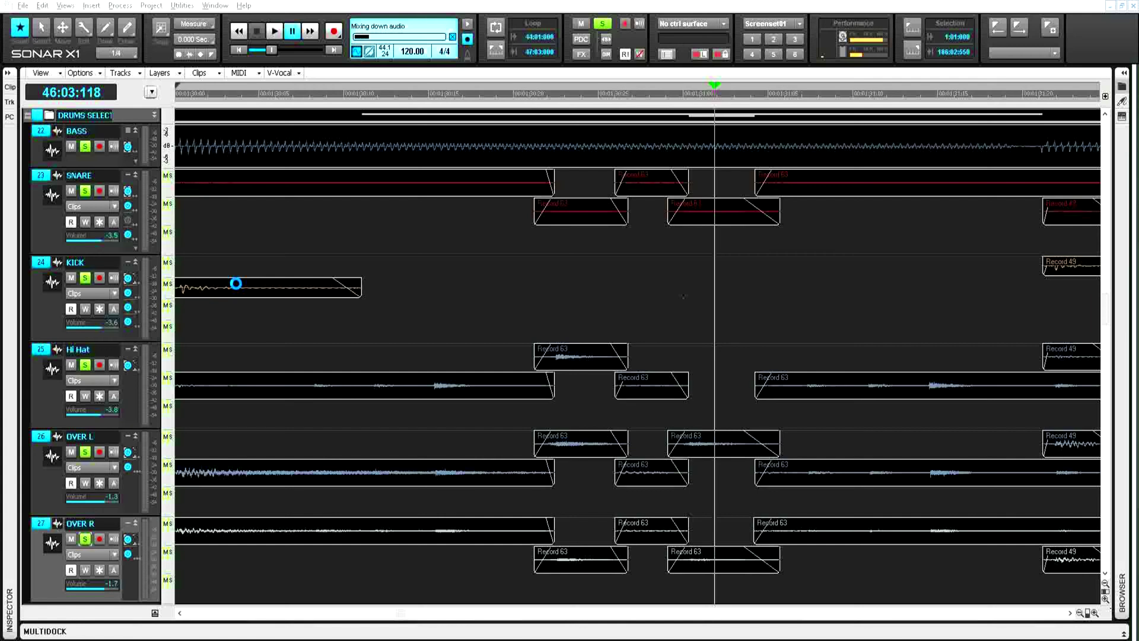
left_click(680, 347)
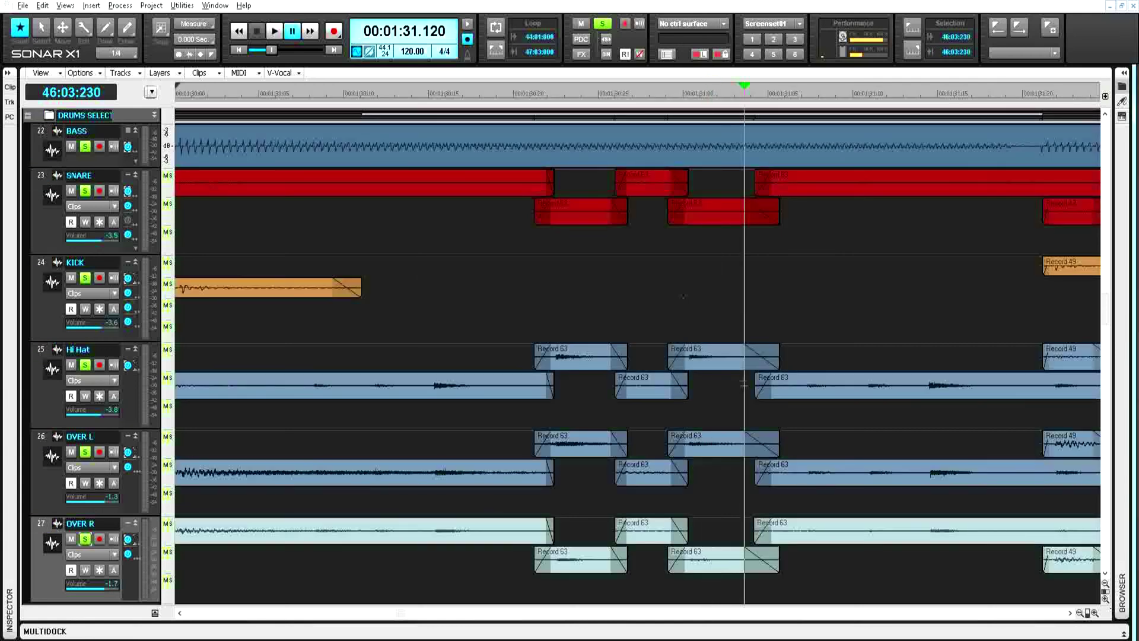
left_click(23, 5)
left_click(279, 119)
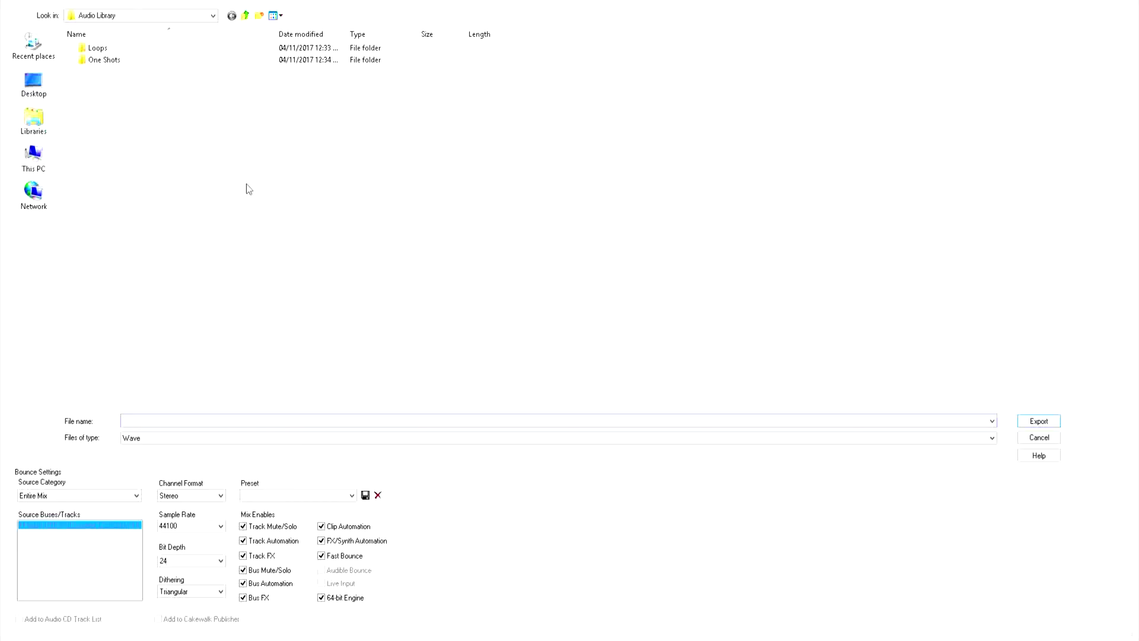
key("Return")
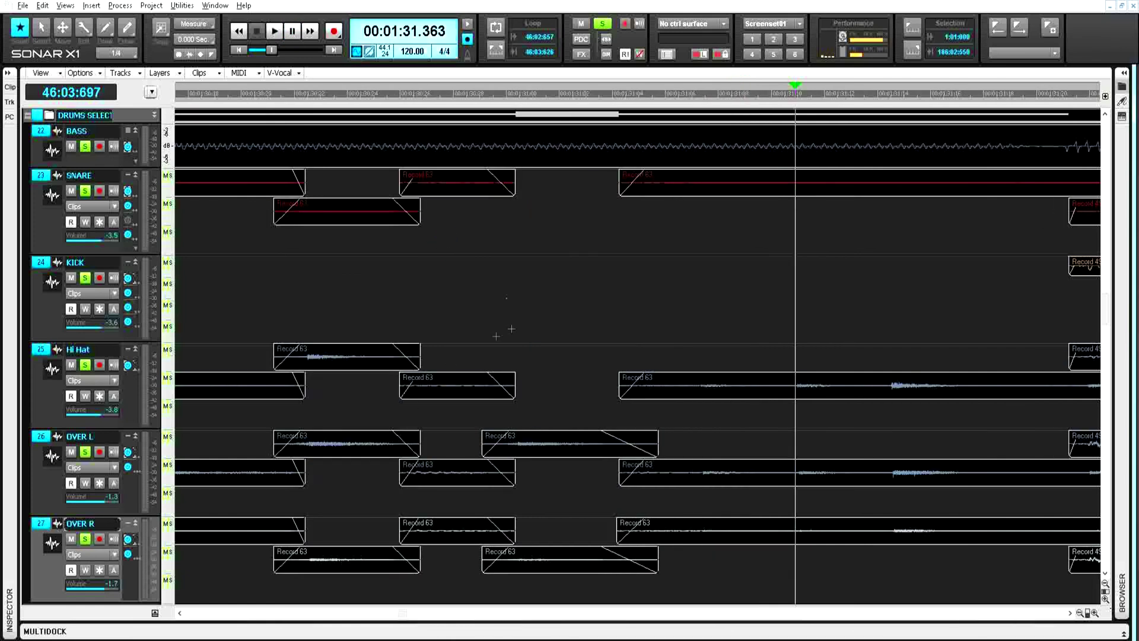
- Unsolo the Hi Hat, OVER L, OVER R and BASS tracks
left_click(85, 364)
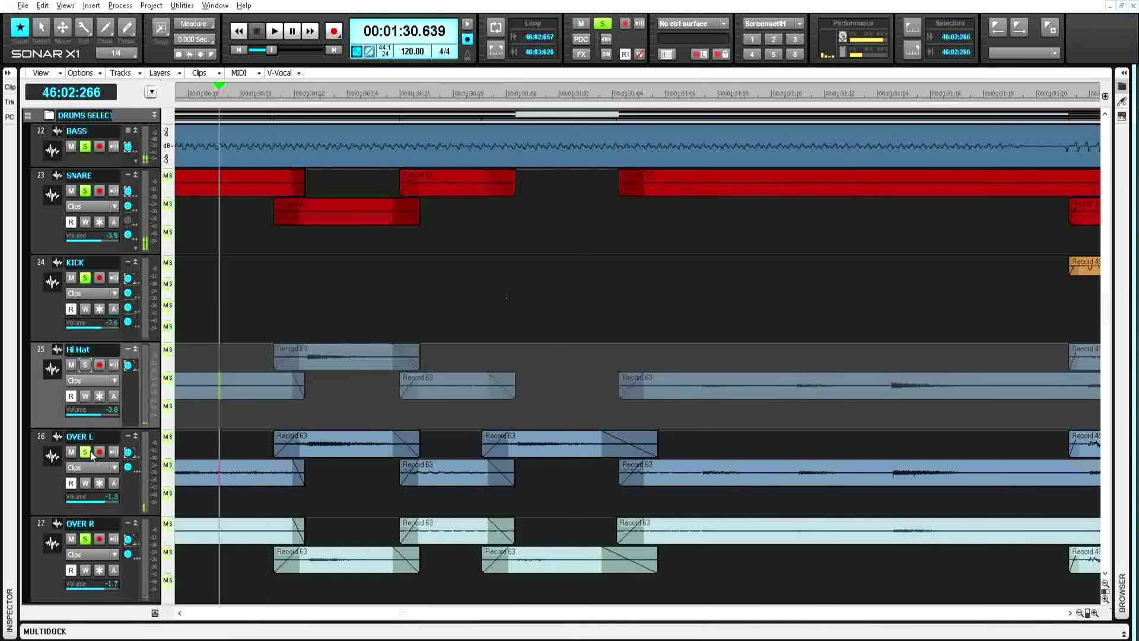
left_click(85, 451)
left_click(85, 538)
left_click(85, 147)
- Paste the copied clips into the Snare and Hi Hat lanes and return playback start to 1:30.633
key("ctrl+v")
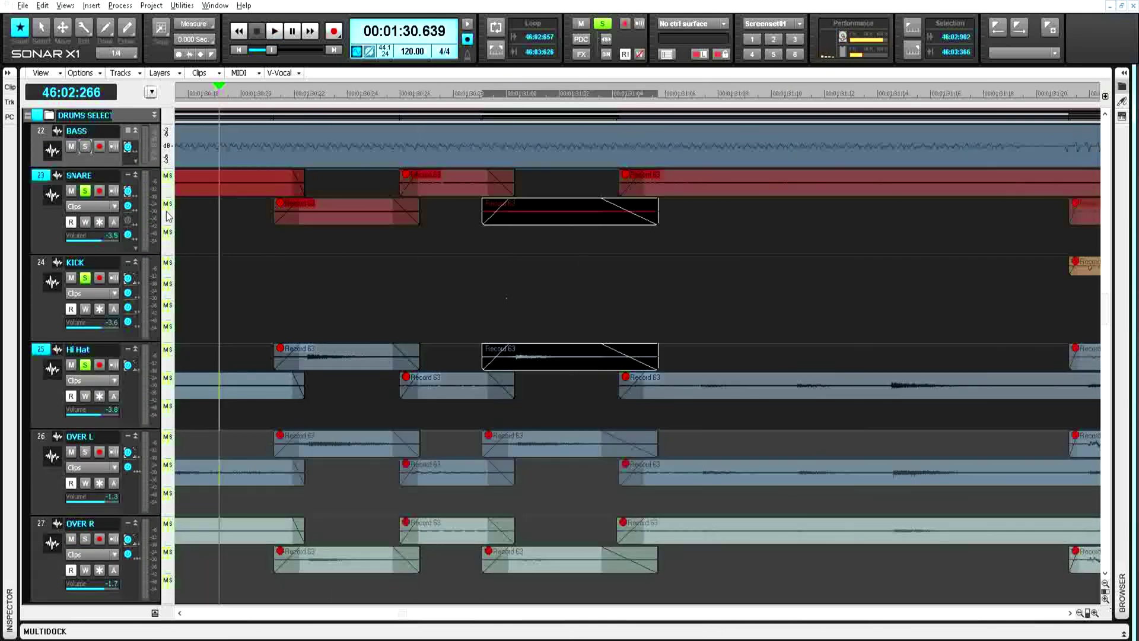
left_click(272, 261)
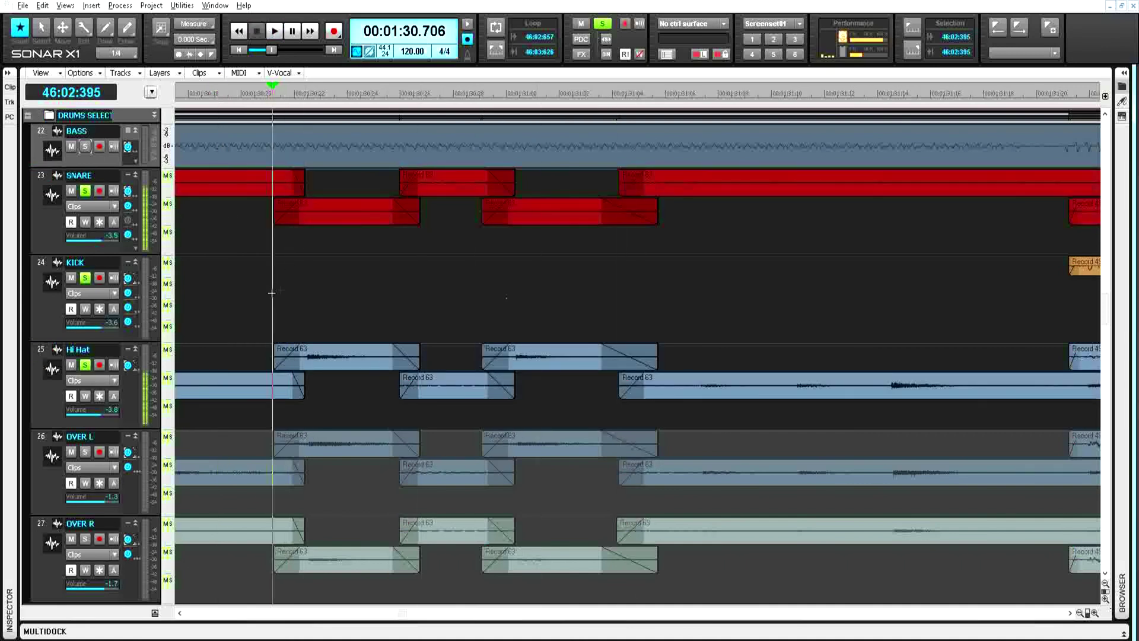
left_click(515, 301)
left_click(215, 310)
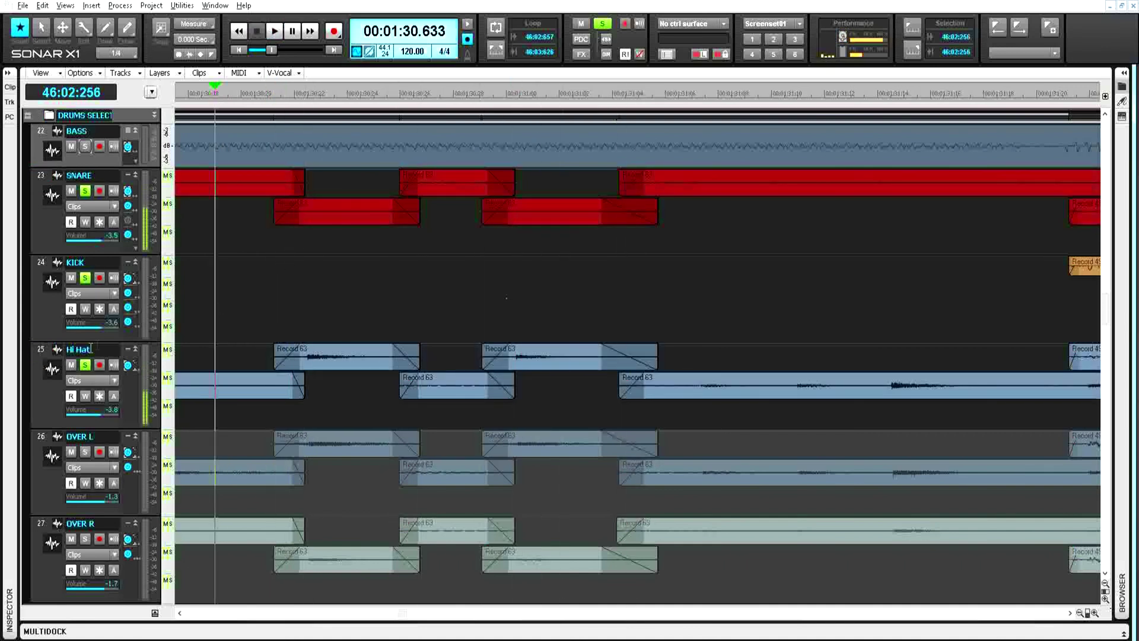
left_click(86, 365)
left_click(86, 365)
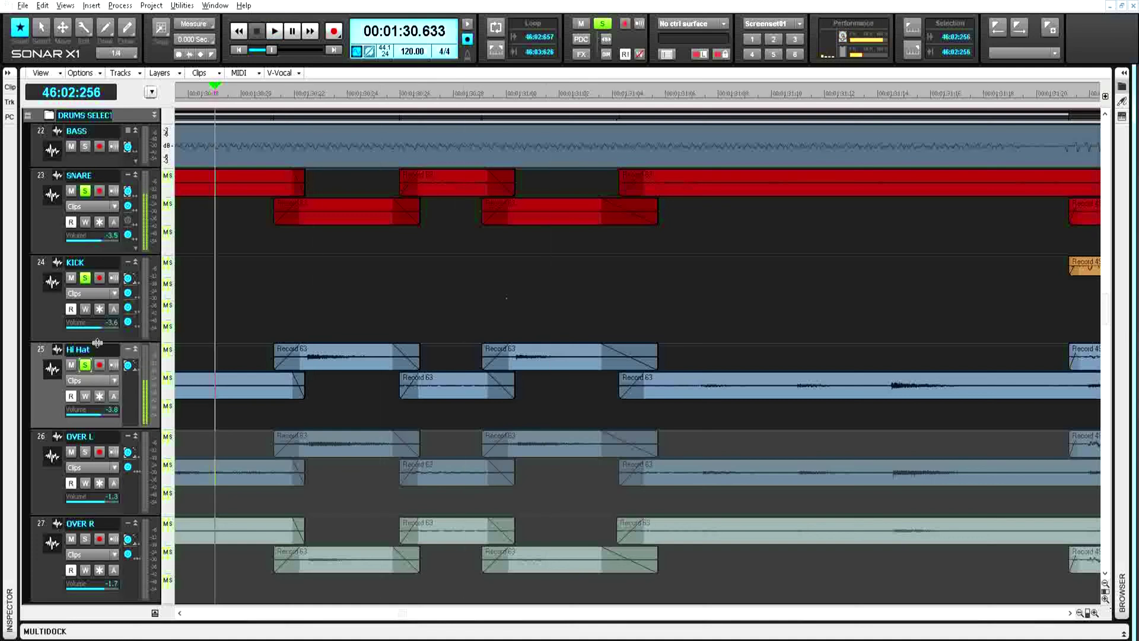
- Delete the bad Snare and Hi Hat clips and audition the resulting gap
left_click_drag(557, 212, 590, 243)
key("Delete")
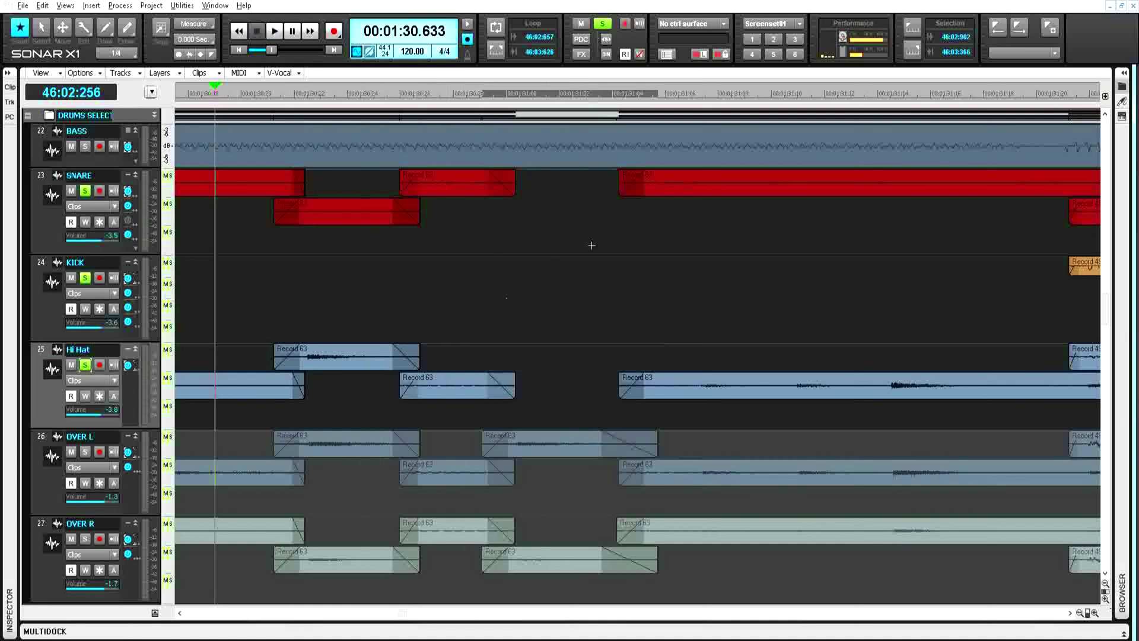
key("space")
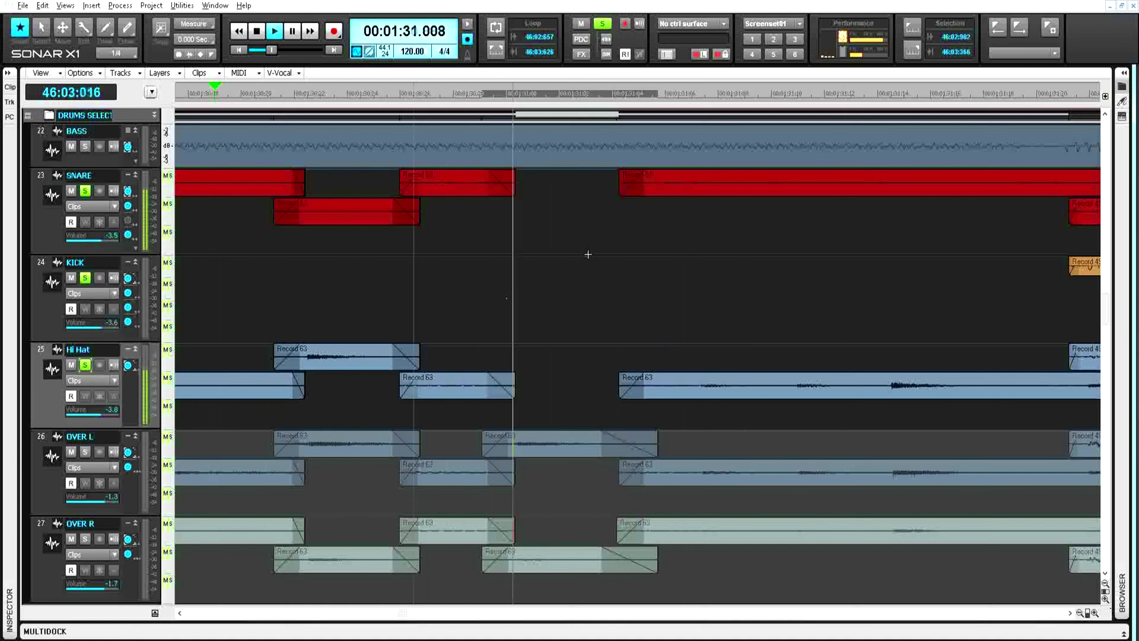
key("space")
- Copy the good Snare and Hi Hat clips into the gap
left_click(341, 361)
left_click(338, 219, "ctrl")
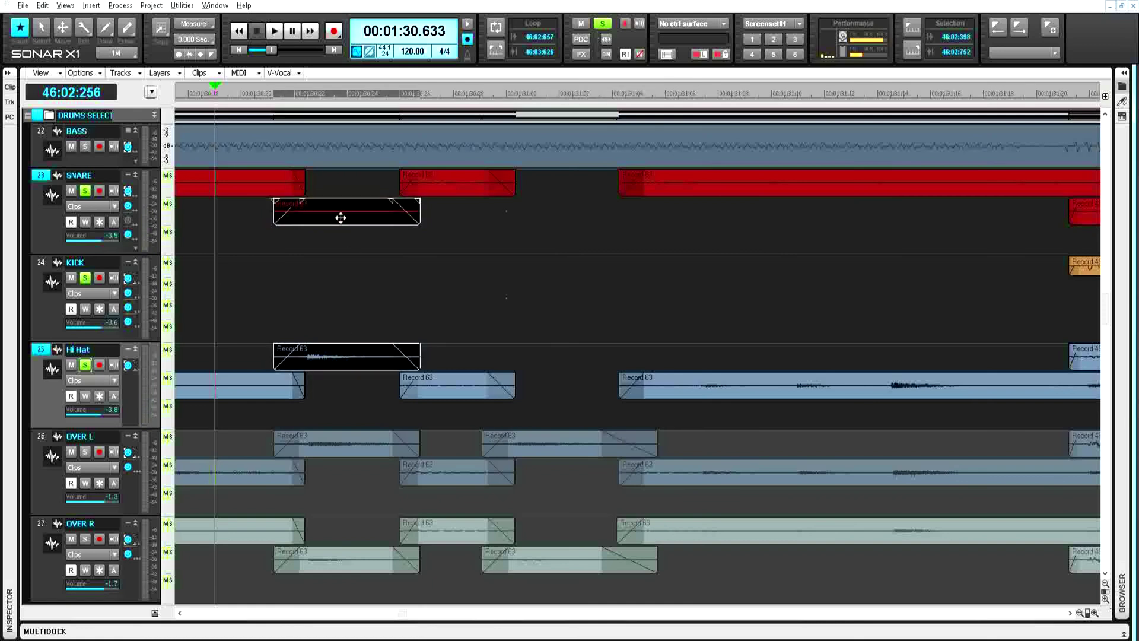
left_click_drag(338, 218, 551, 227)
left_click(198, 273)
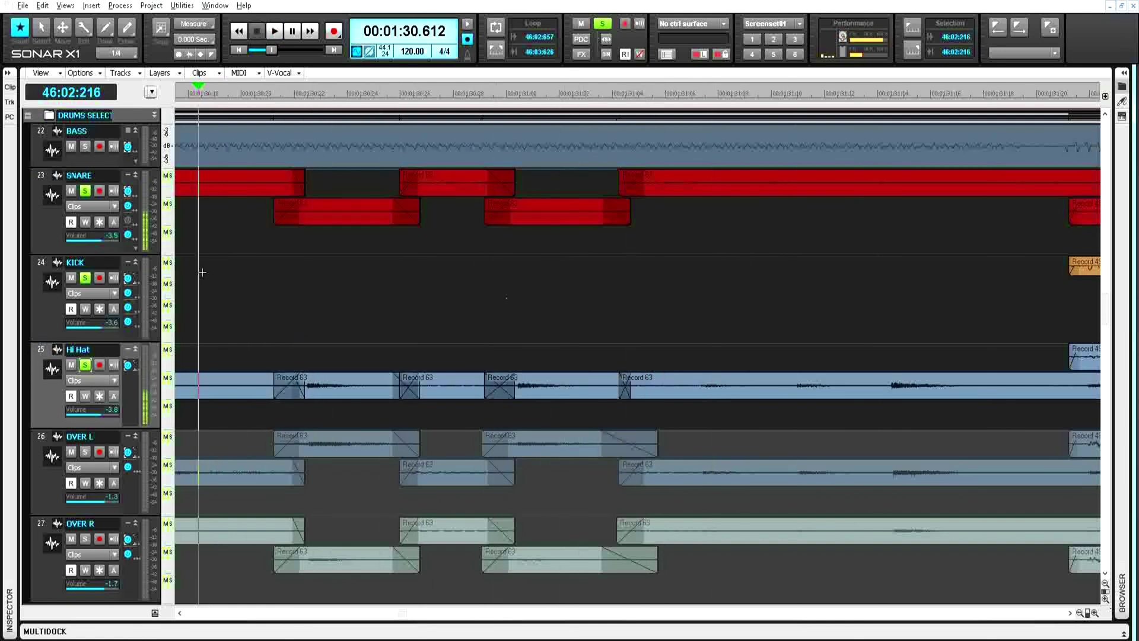
- Re-export the audio mixdown overwriting TEST.wav, then solo the OVER L and OVER R tracks
key("ctrl+a")
left_click(23, 5)
left_click(265, 118)
key("Return")
left_click(623, 349)
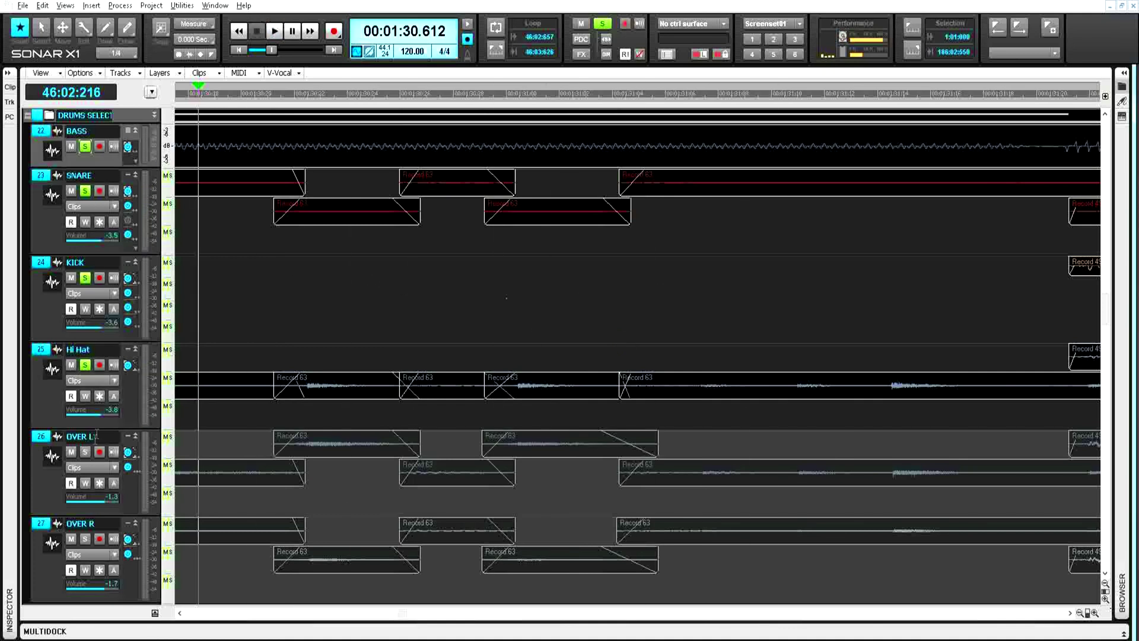
left_click(85, 451)
left_click(86, 540)
- Play back the repaired section from about 1:27.6 to check the fix
left_click(521, 356)
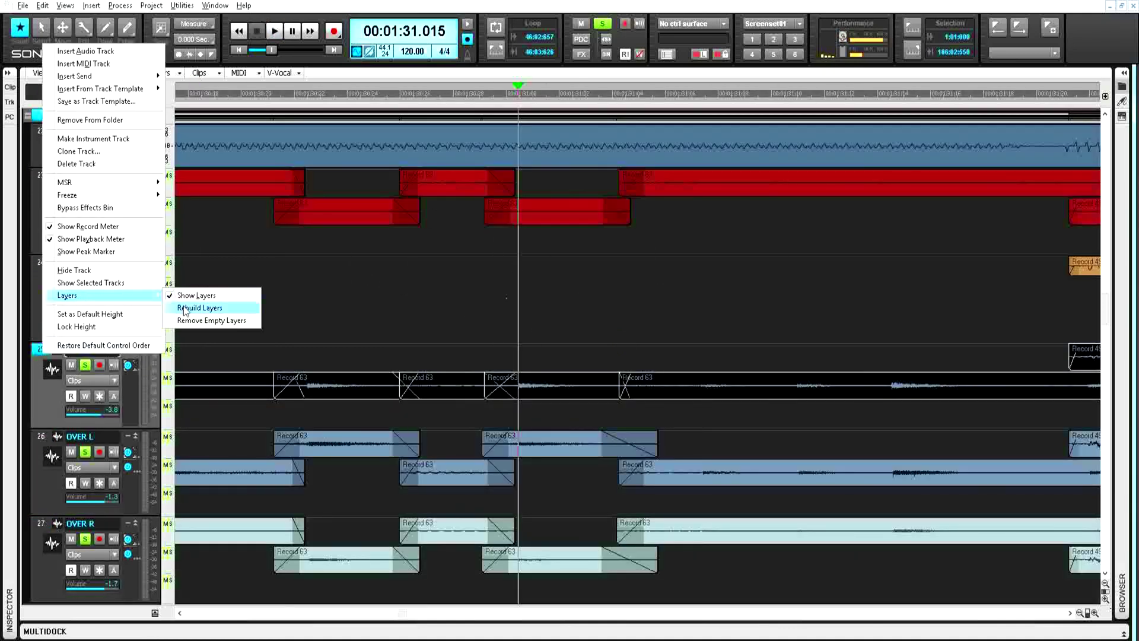
key("space")
key("space")
key("ctrl+Left")
key("ctrl+Left")
key("ctrl+Left")
key("ctrl+Left")
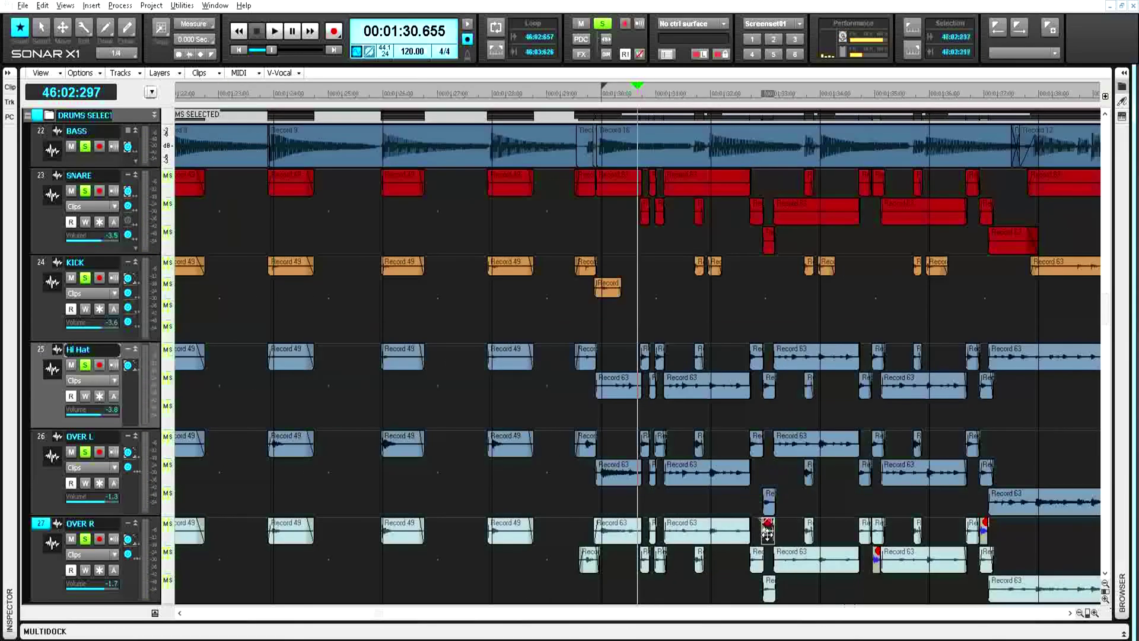
left_click(474, 92)
key("space")
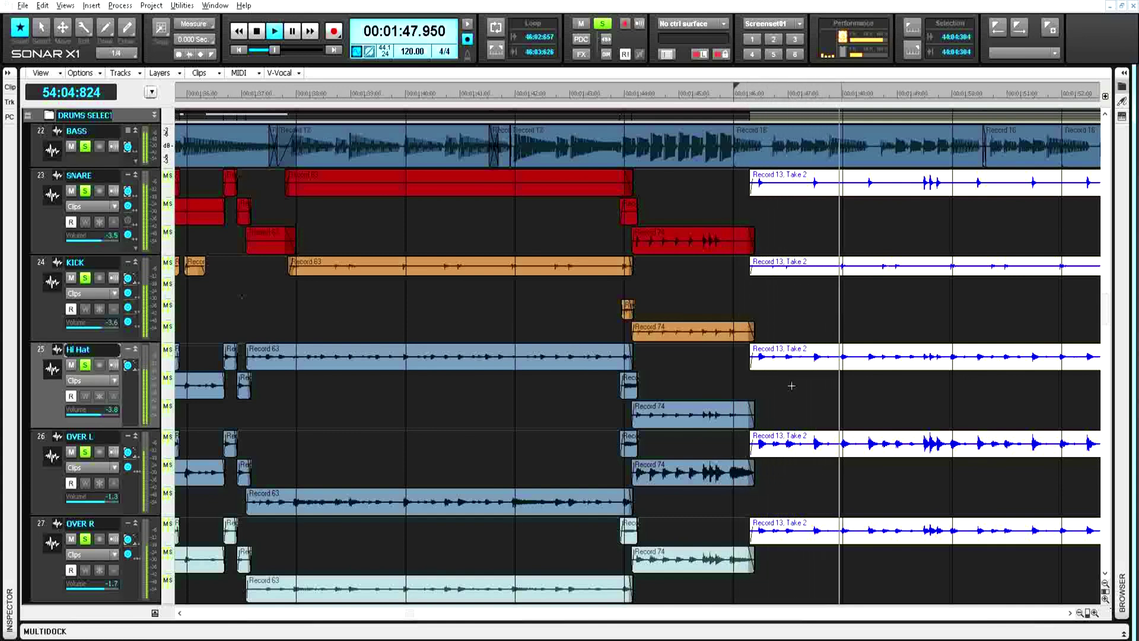
key("space")
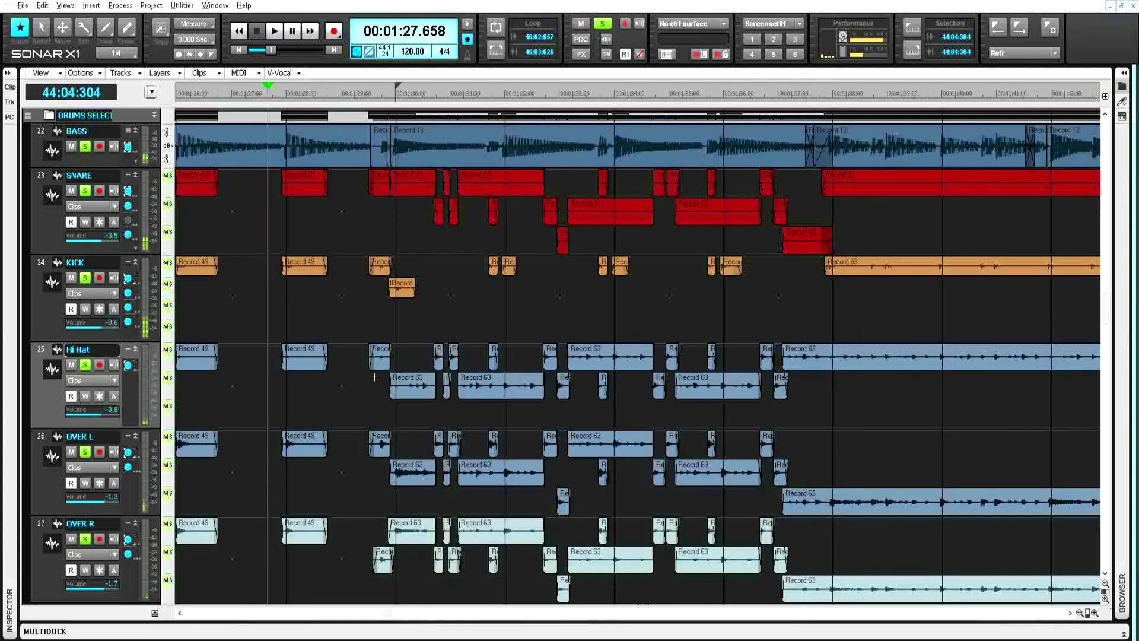
- Select all and export the full mixdown, overwriting TEST.wav
key("ctrl+a")
key("ctrl+alt+shift+2")
key("Return")
left_click(615, 346)
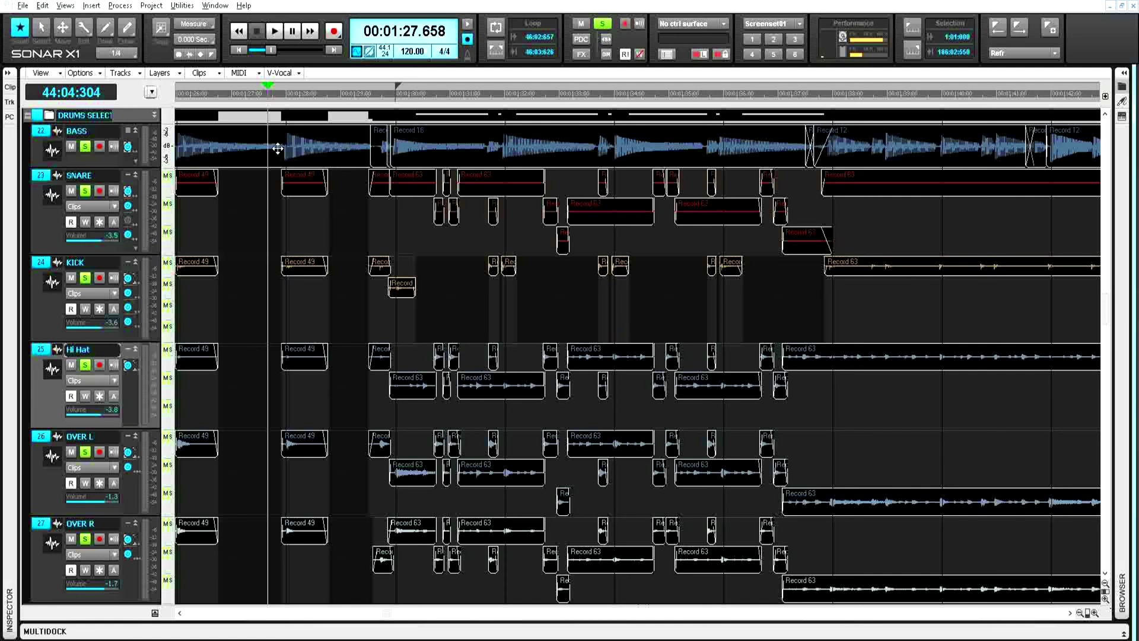
- Reopen the audio export file browser and bring up the options for TEST.wav
left_click(24, 6)
mouse_move(190, 119)
left_click(245, 119)
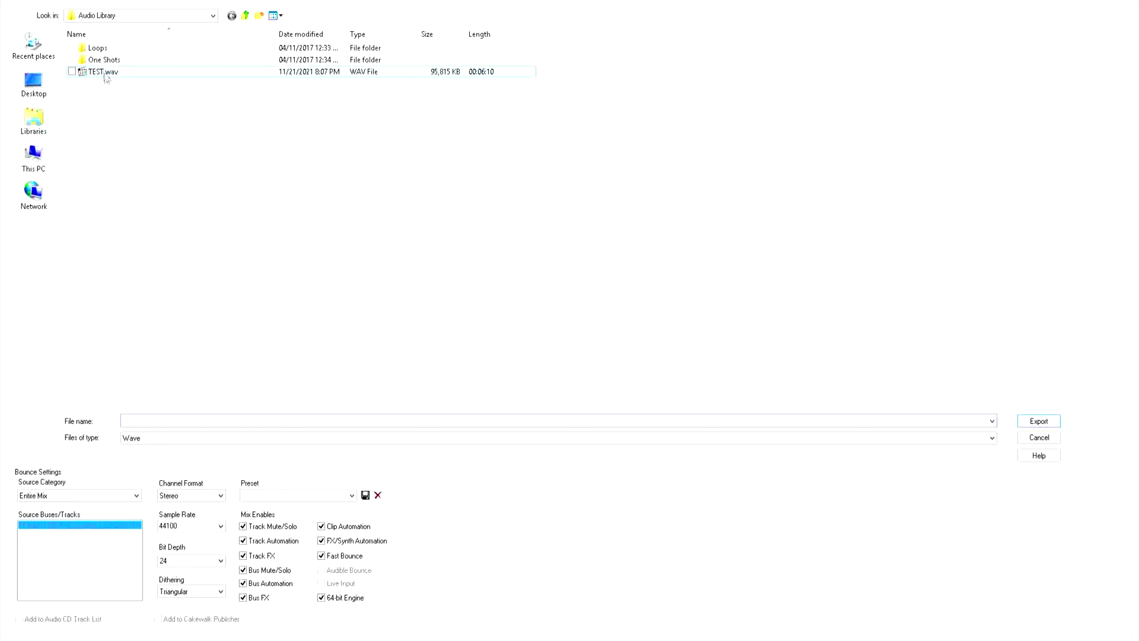
right_click(105, 73)
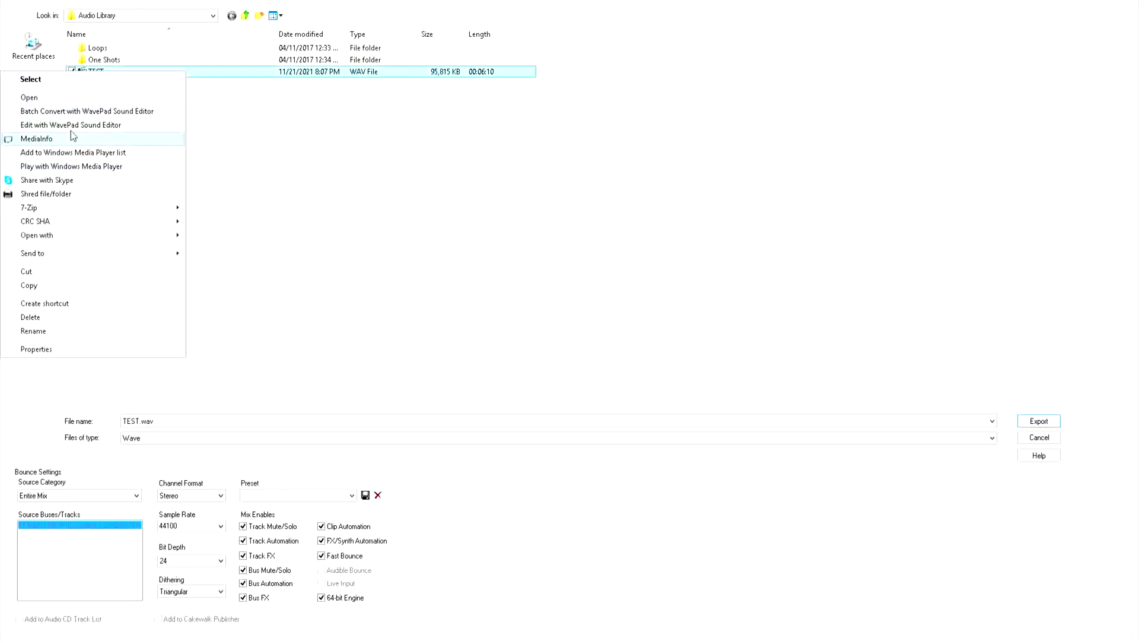
- Open TEST.wav from its context menu to play it in Media Player Classic
left_click(64, 98)
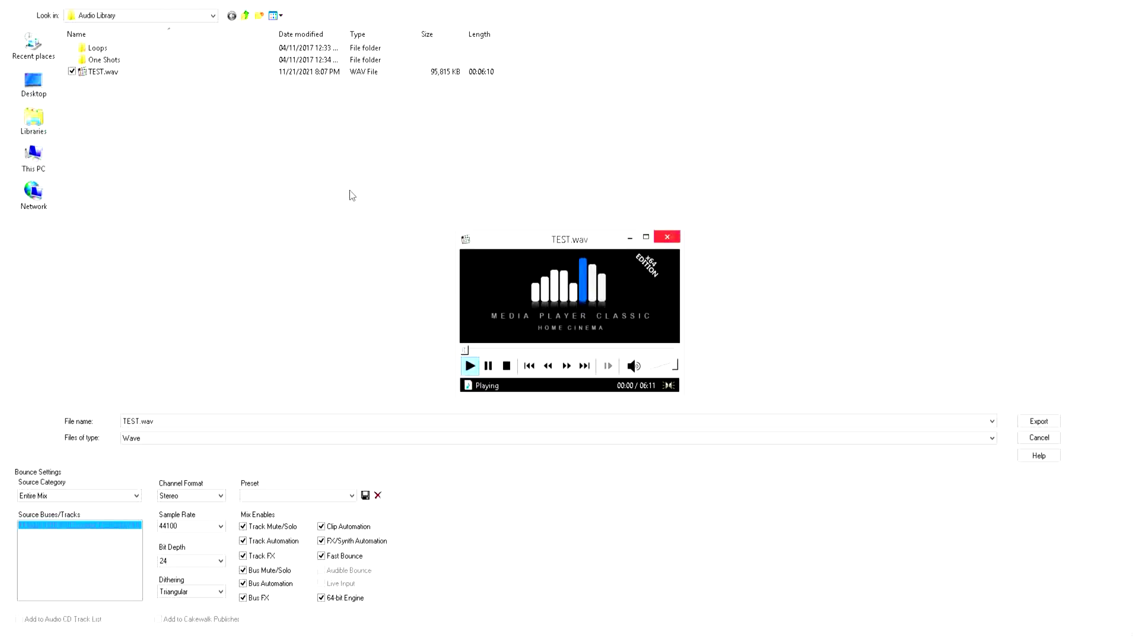